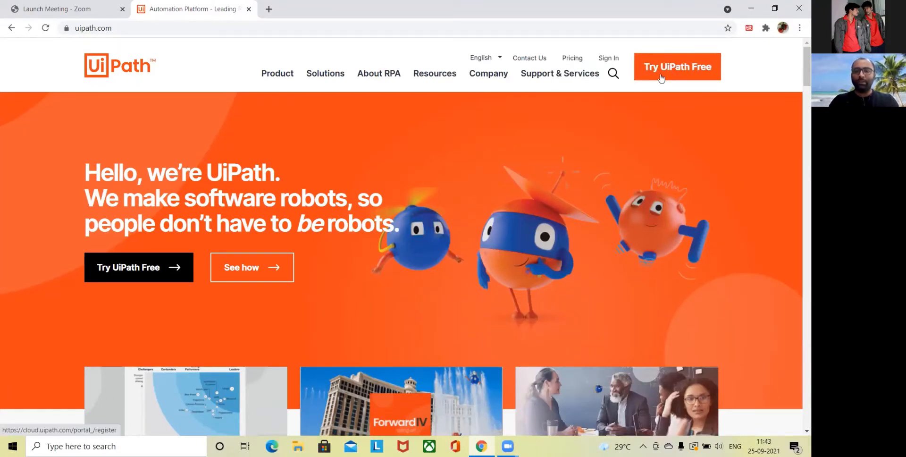
Open the free trial sign-up page of the UiPath website
click(686, 67)
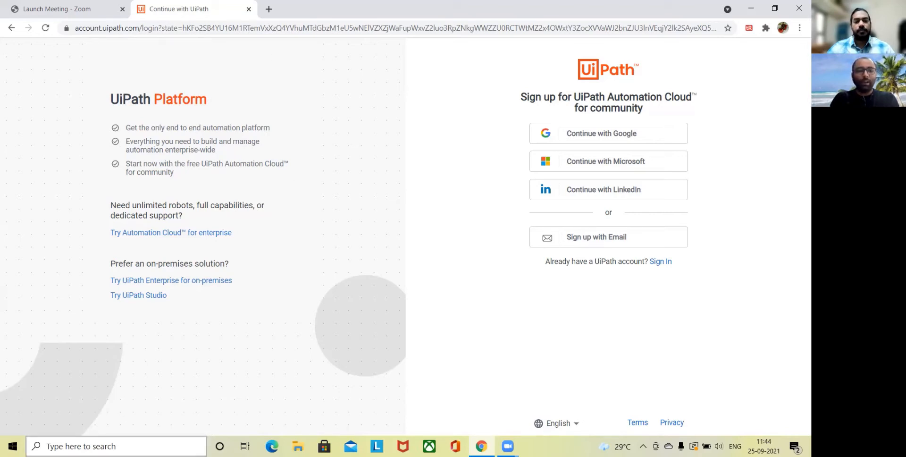
Find UiPath Studio among the installed apps and launch it
click(13, 446)
text(ui)
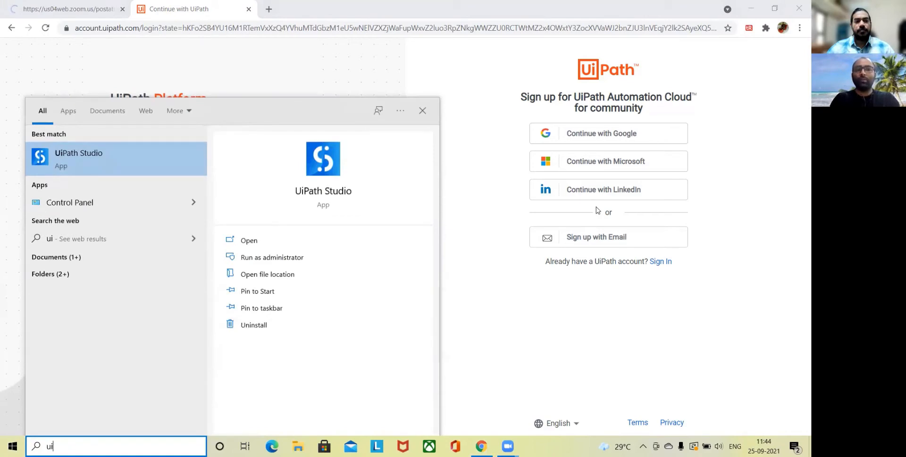
click(109, 164)
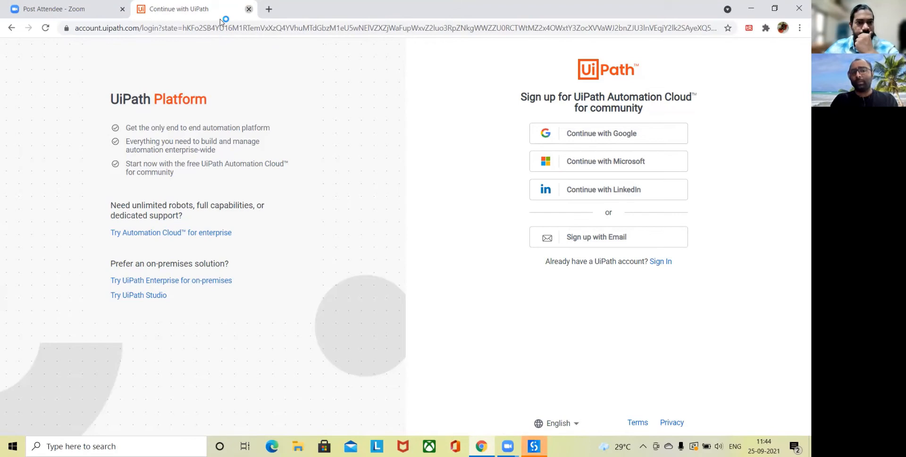
Close the UiPath sign-up page in the browser and dismiss the Welcome to Studio dialog in UiPath Studio
click(249, 9)
key(ctrl+t)
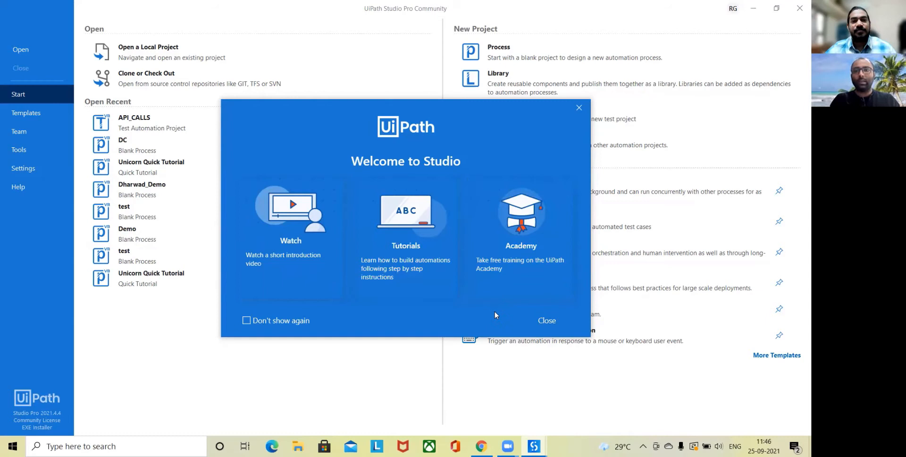
click(547, 321)
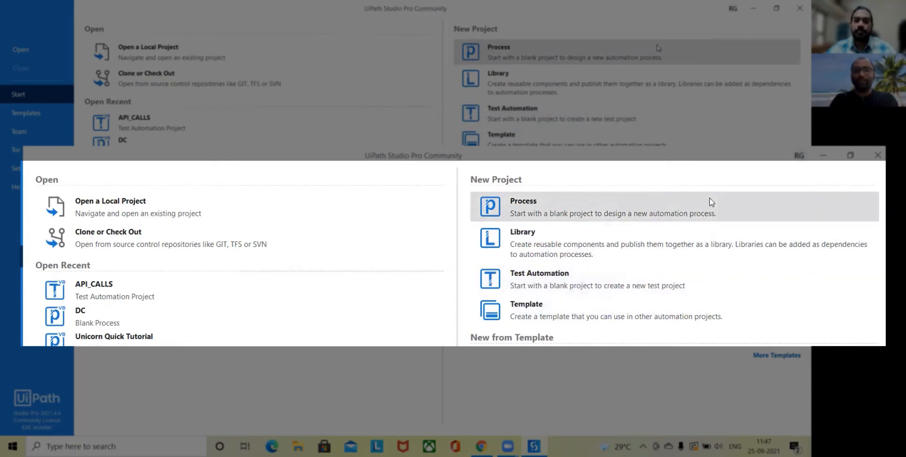
Look over the project templates, the dialog for opening a project, and the Team and Tools pages without opening a project
click(555, 212)
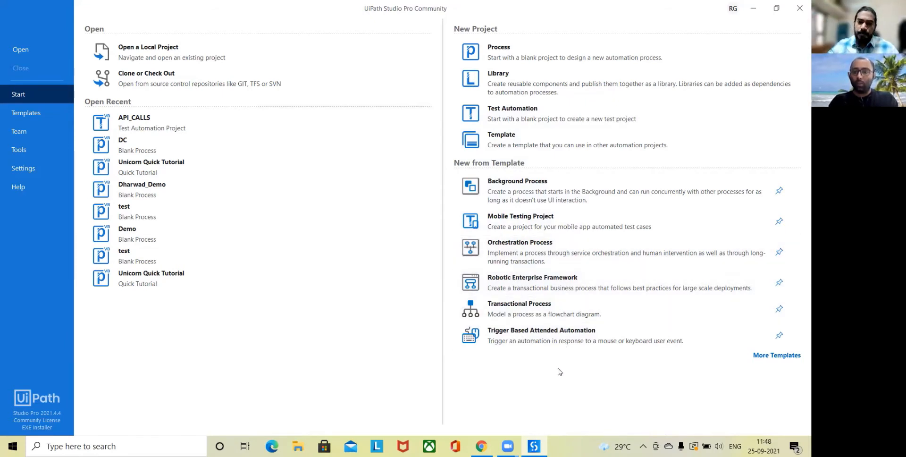
click(769, 357)
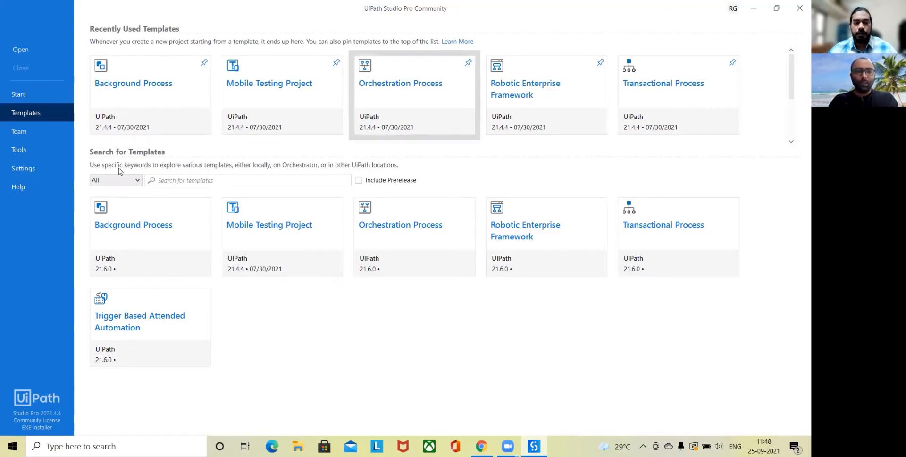
click(21, 50)
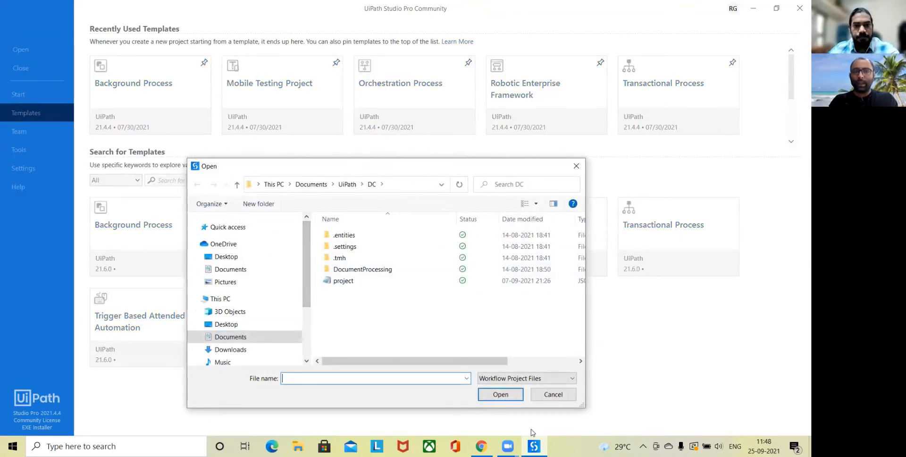
click(553, 396)
click(19, 131)
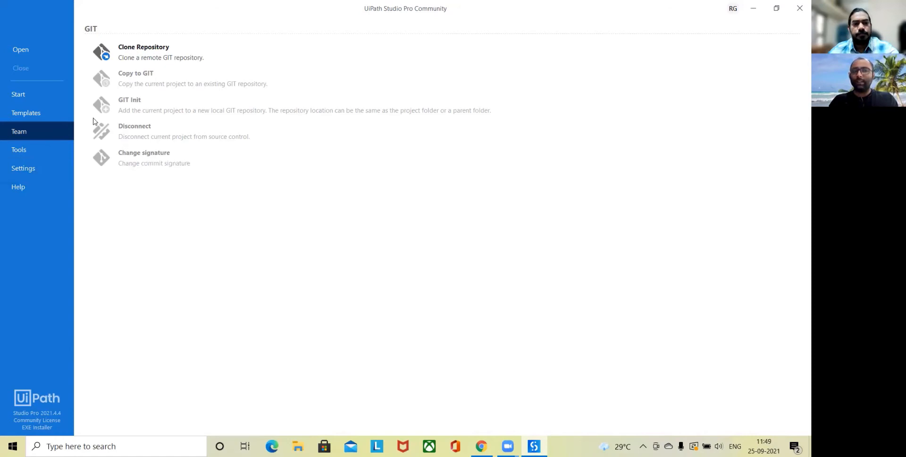
click(16, 152)
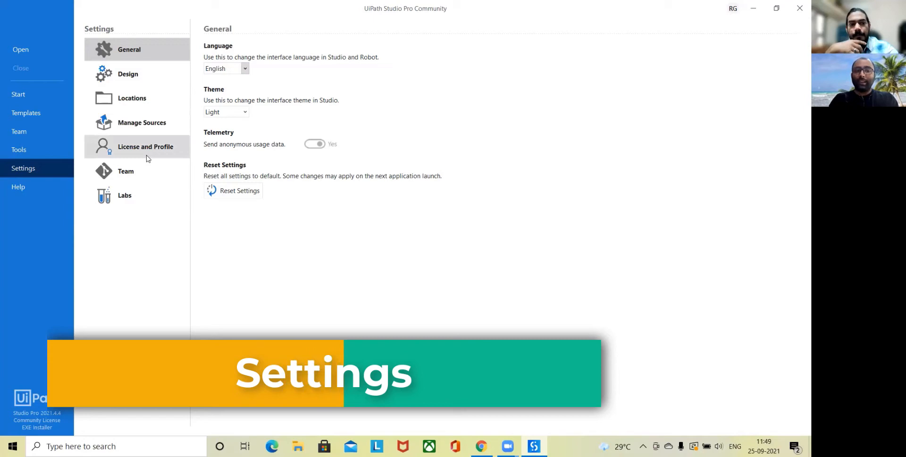
Review the Team, Labs, Manage Sources, Design and Locations pages of the Studio settings
click(123, 171)
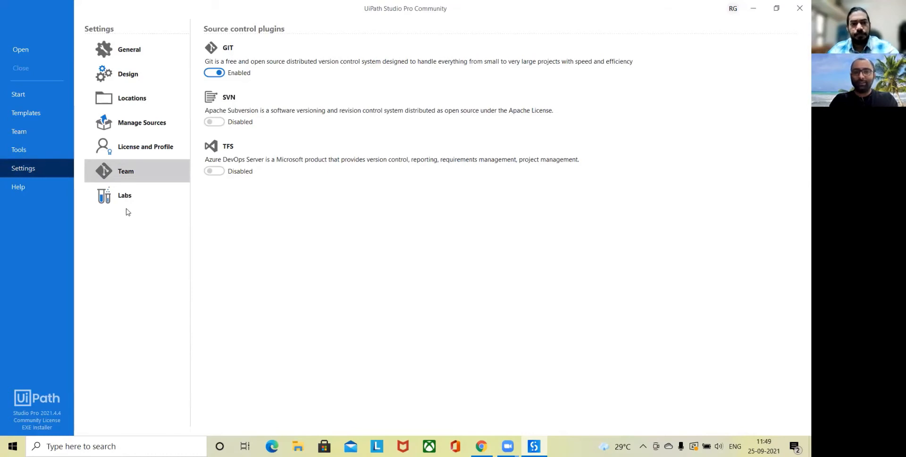
click(141, 204)
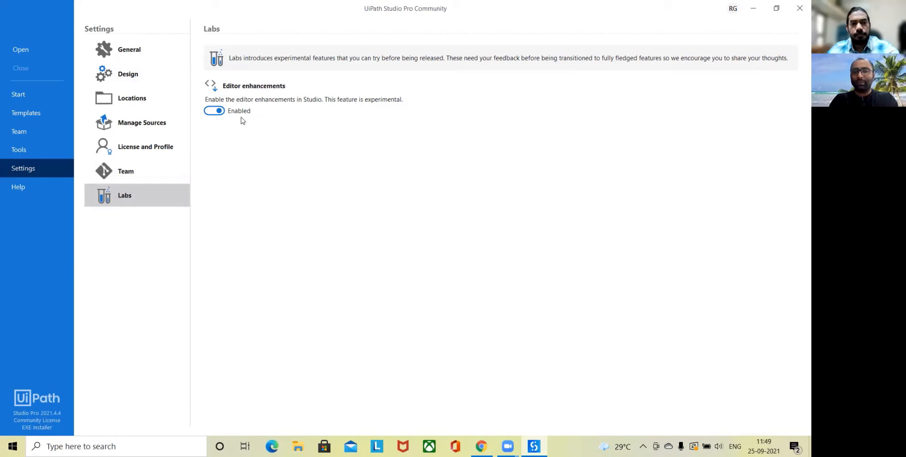
click(124, 123)
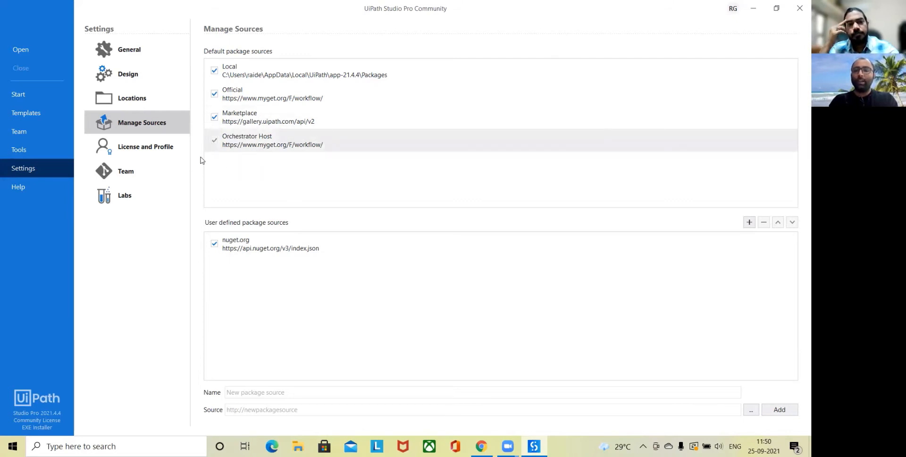
click(123, 78)
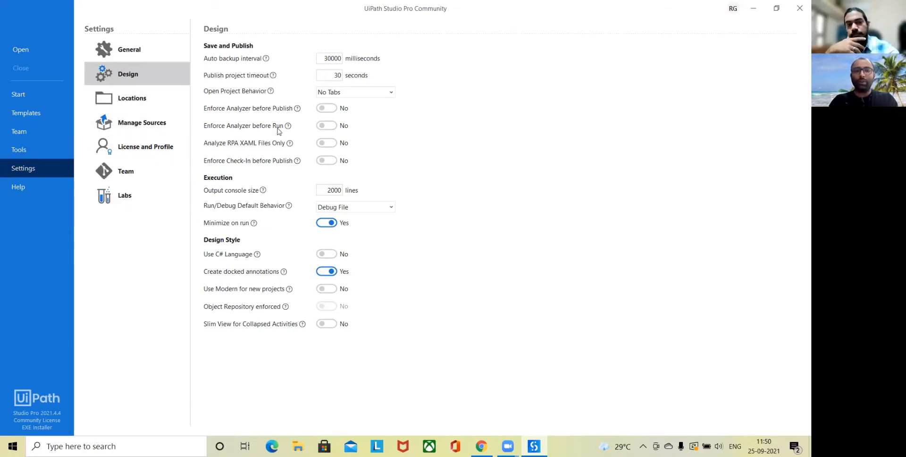
click(141, 105)
mouse_move(339, 128)
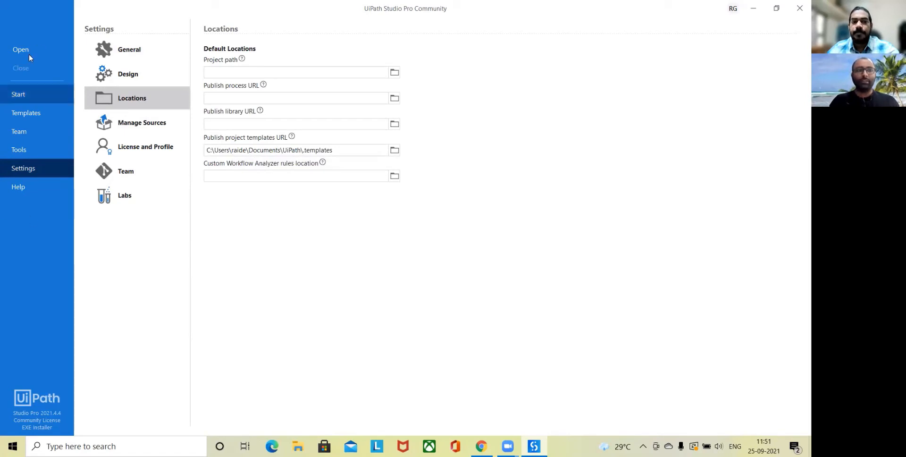
Create a new blank Test Automation project named Demo_K with VB as the language
click(27, 100)
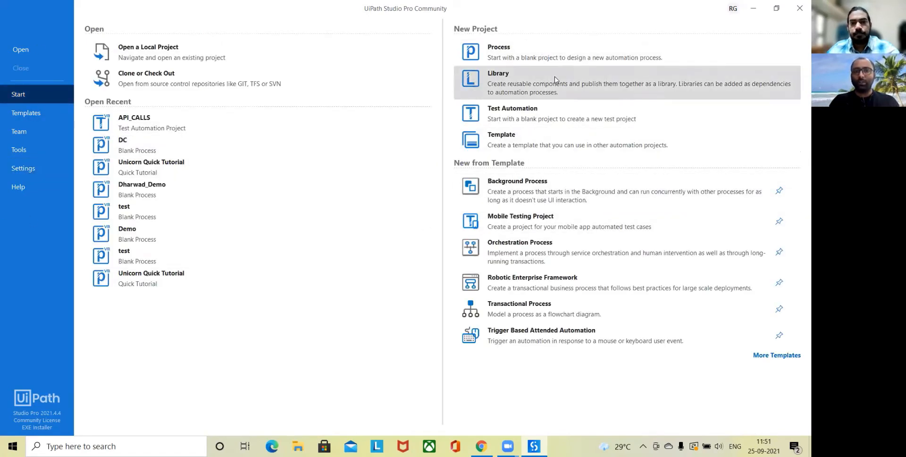
click(533, 119)
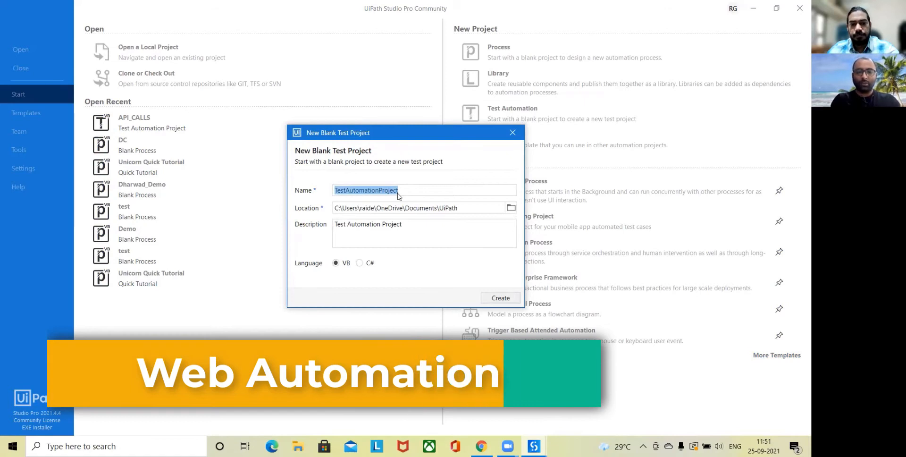
text(Demo)
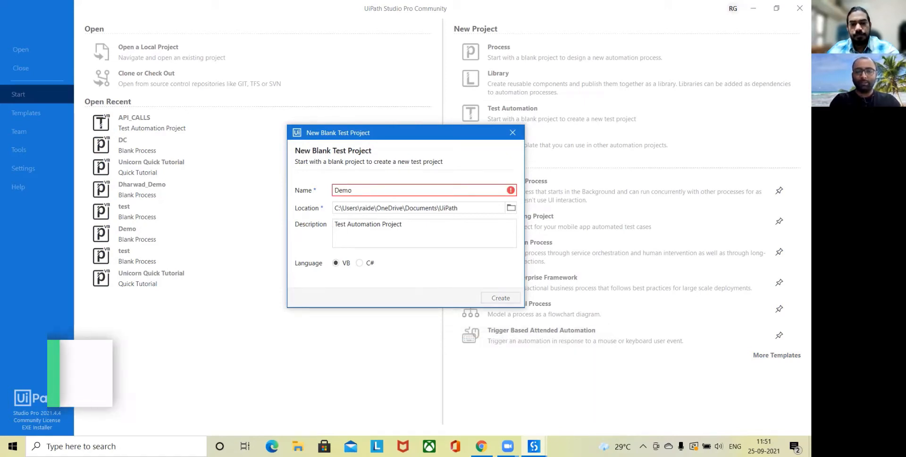
text(_K)
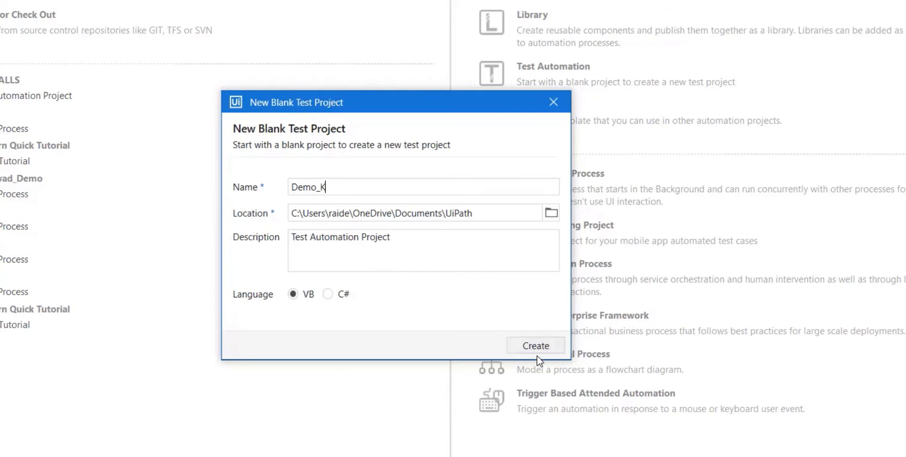
click(528, 346)
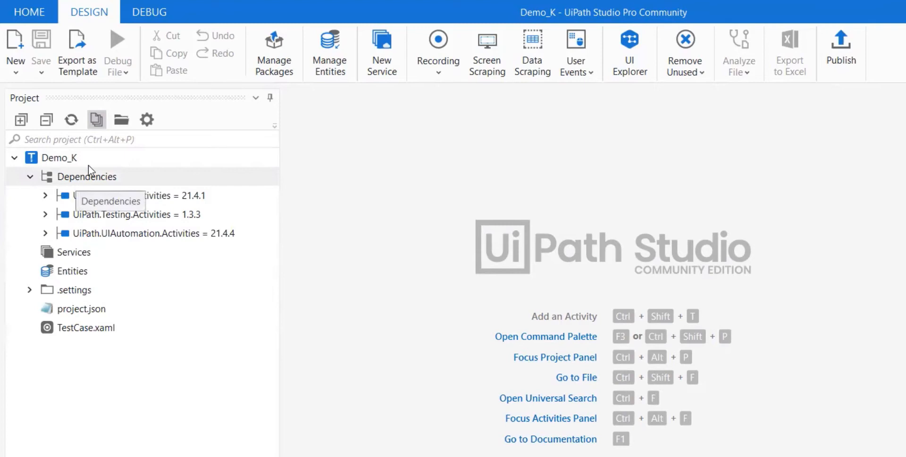
Review the project's dependencies in the package manager and the activities available under Computer Vision
right_click(111, 179)
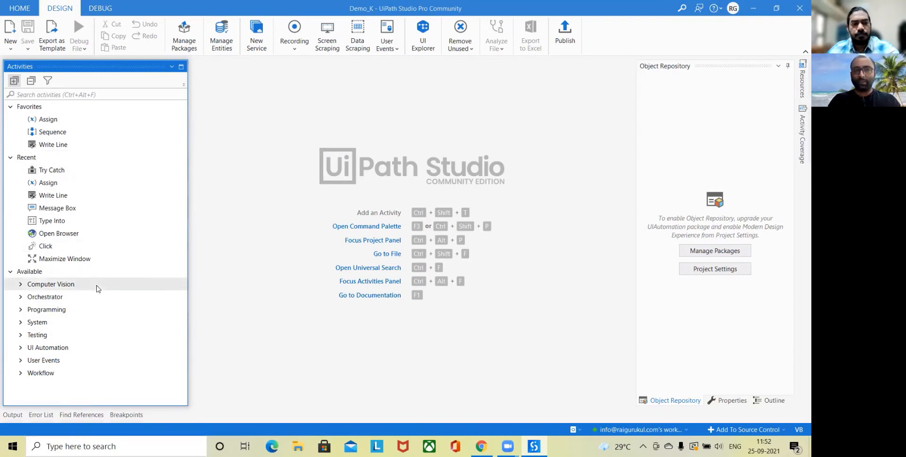
click(184, 43)
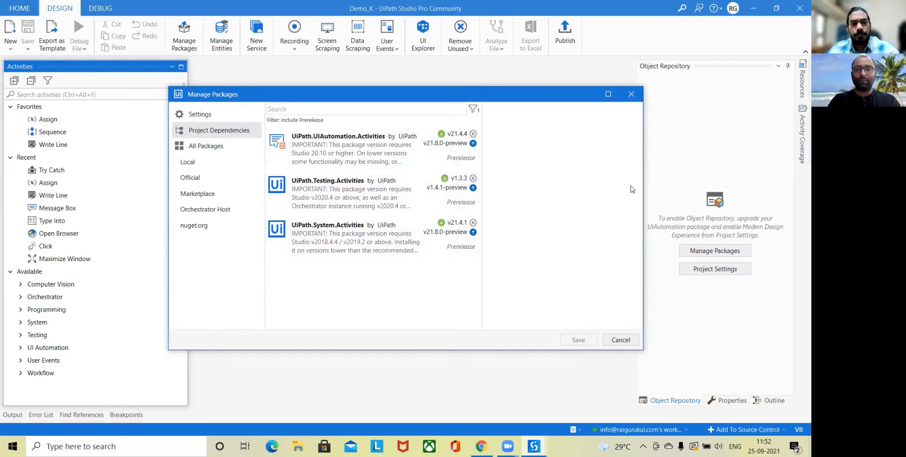
click(632, 94)
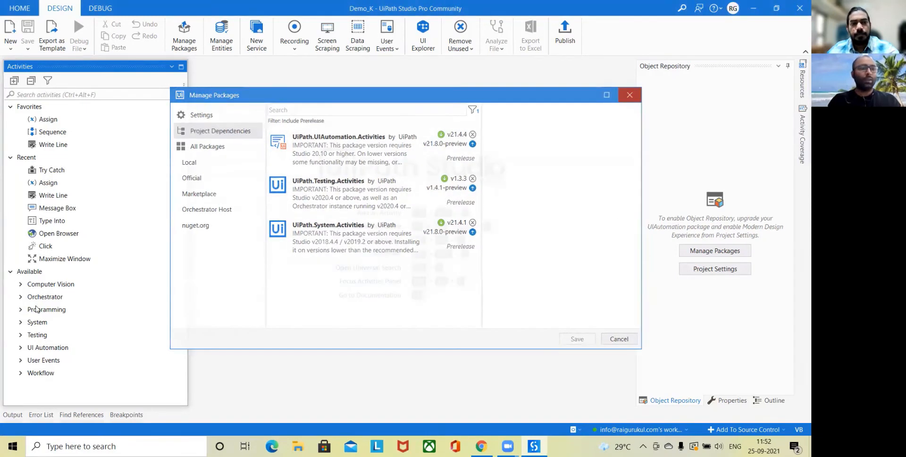
click(19, 285)
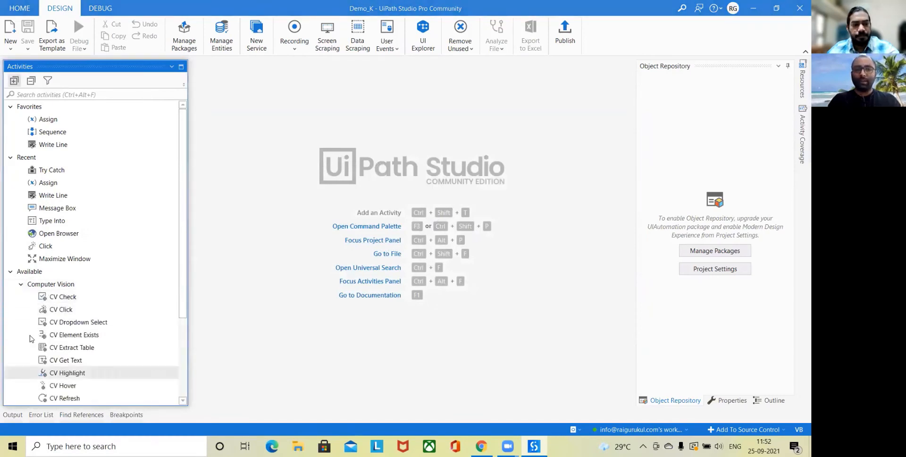
click(21, 285)
Search the activities for "excel" and open the package manager to look for it in the available packages
click(65, 94)
text(excel)
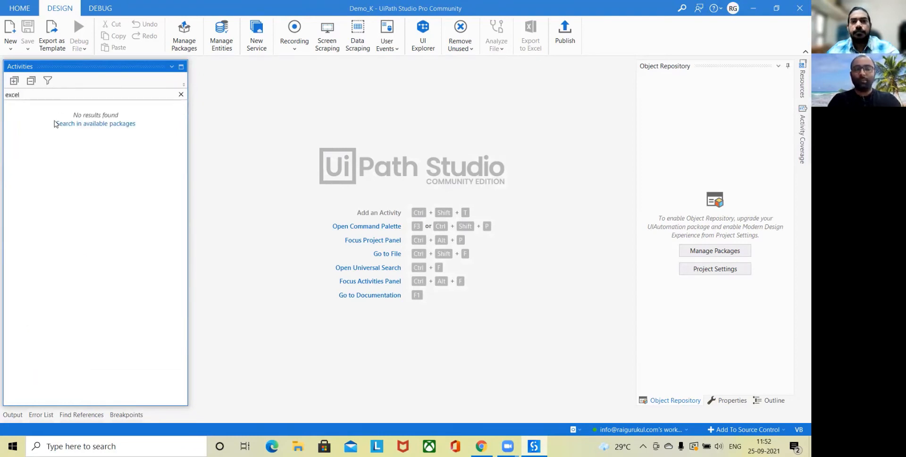
click(56, 123)
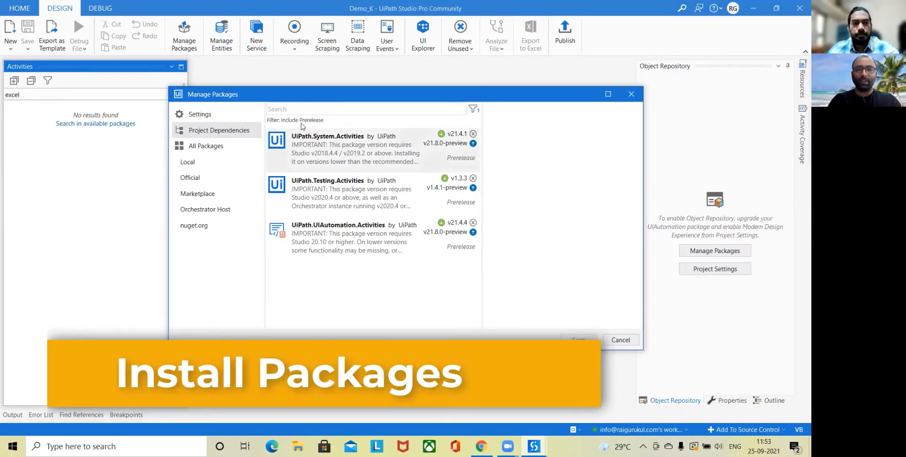
Search all packages for "excel" and look through the matching packages for UiPath.Excel.Activities
click(308, 109)
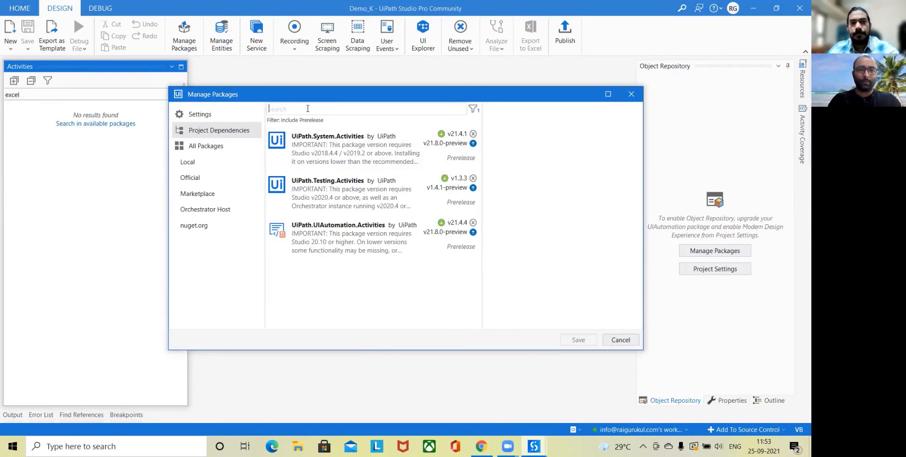
text(excel)
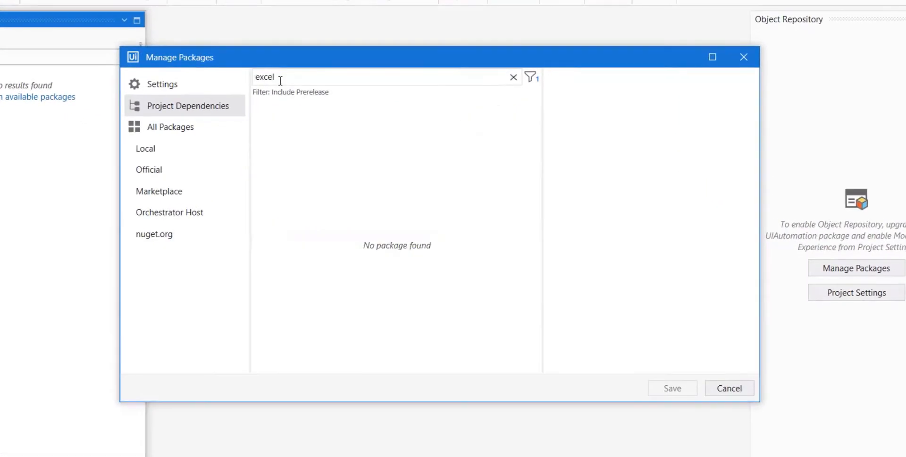
click(198, 135)
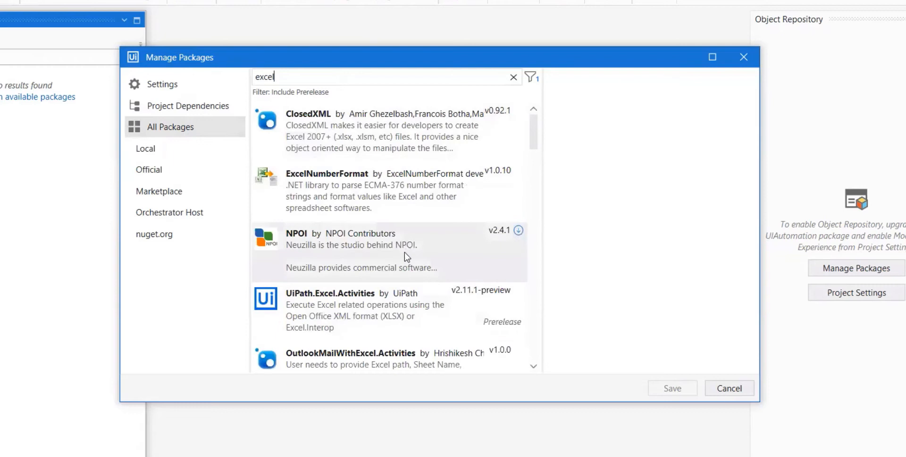
scroll(420, 234, down, 3)
scroll(420, 234, down, 2)
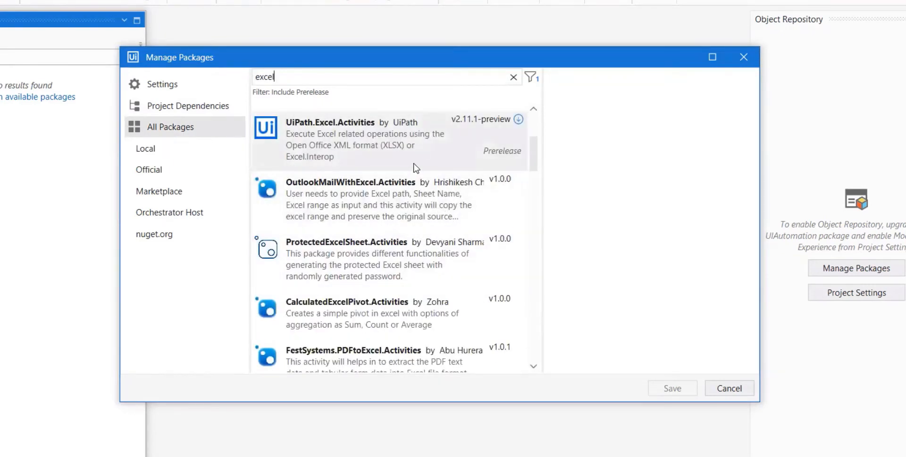
scroll(408, 191, down, 1)
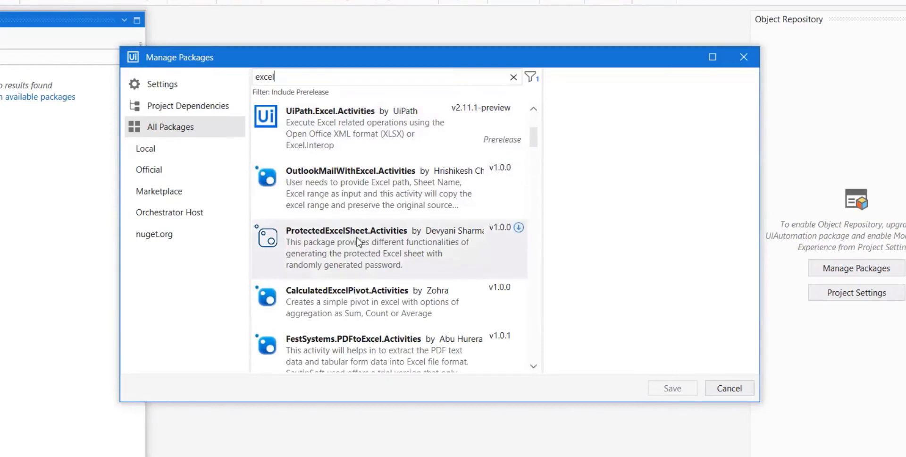
scroll(359, 242, down, 1)
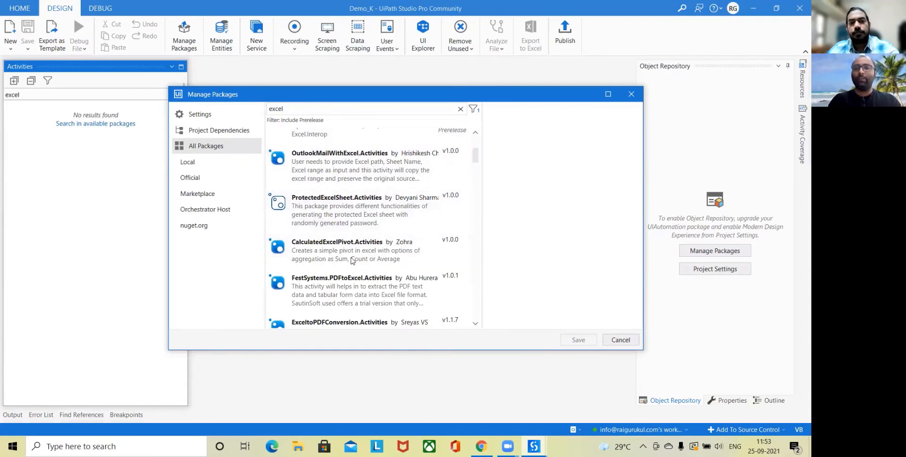
scroll(349, 264, down, 10)
scroll(347, 271, up, 15)
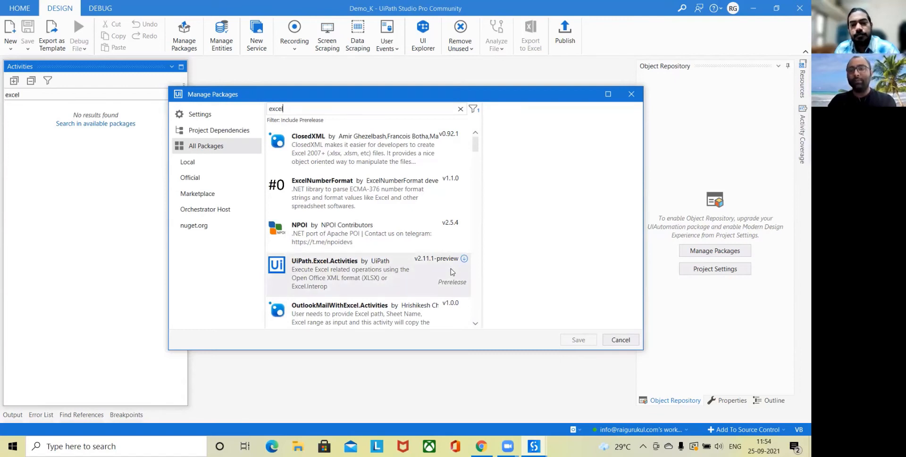
Show the details of the UiPath.Excel.Activities package and examine its version, description and dependencies
click(413, 272)
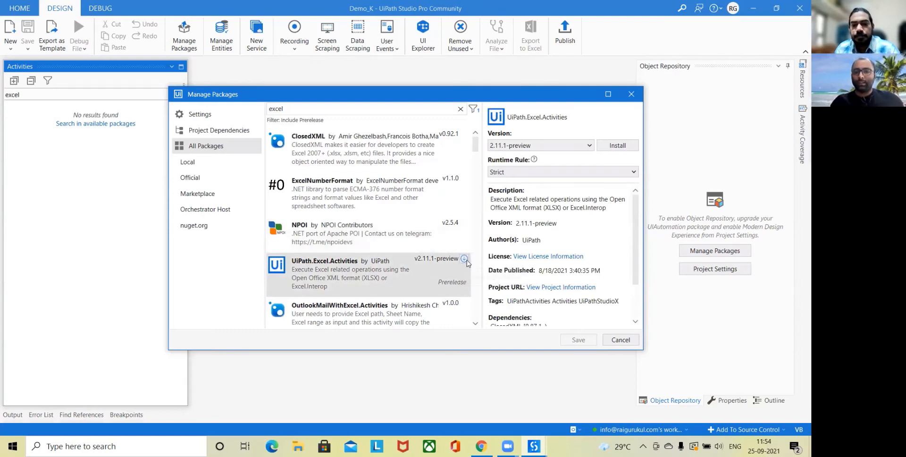
scroll(628, 283, down, 1)
scroll(589, 224, up, 1)
scroll(562, 238, down, 1)
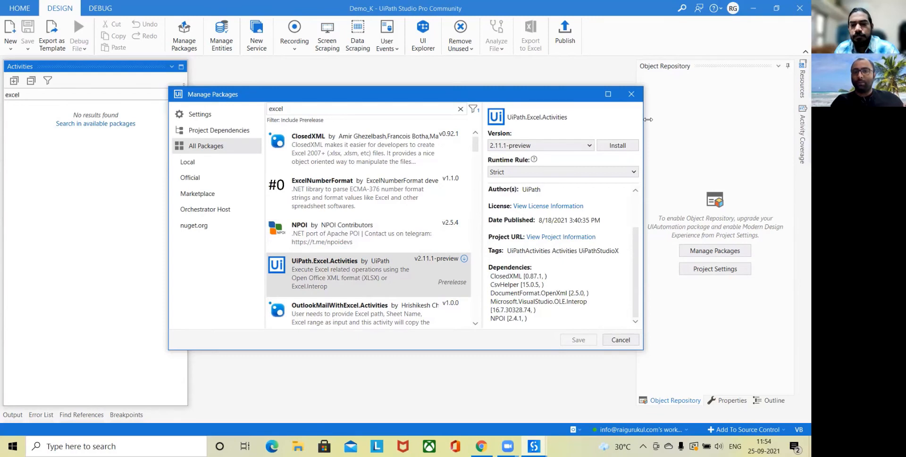
Install version 2.11.1-preview of UiPath.Excel.Activities in the project and save the package changes
click(622, 146)
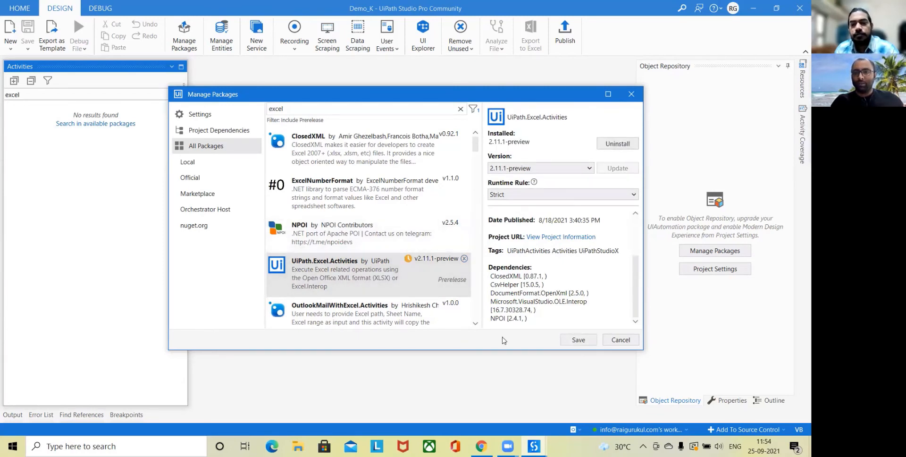
click(578, 340)
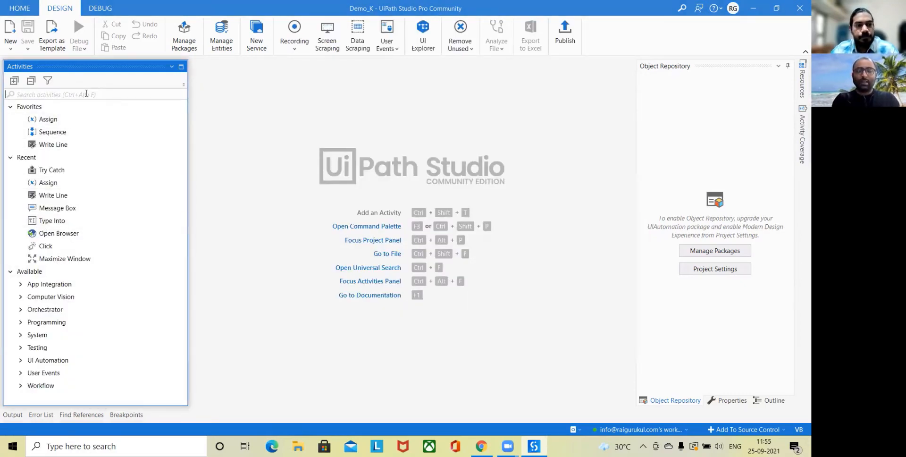
Search the activities for the Excel entries and clear the search
text(e)
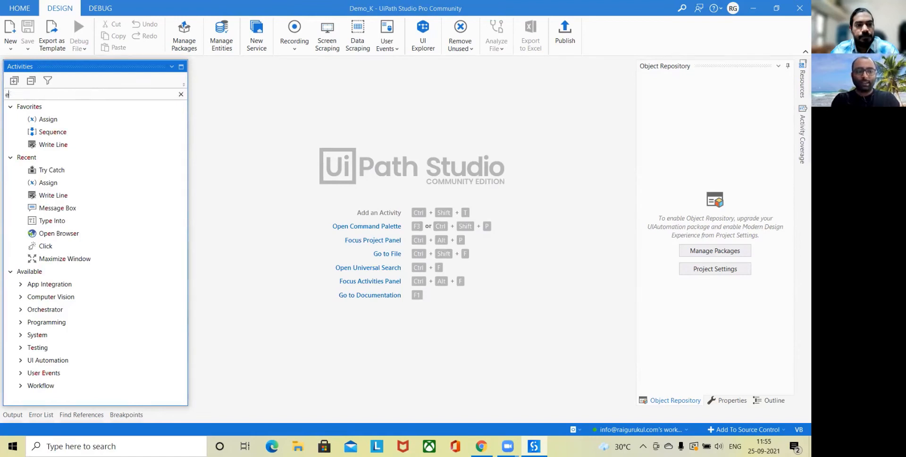
text(xecle)
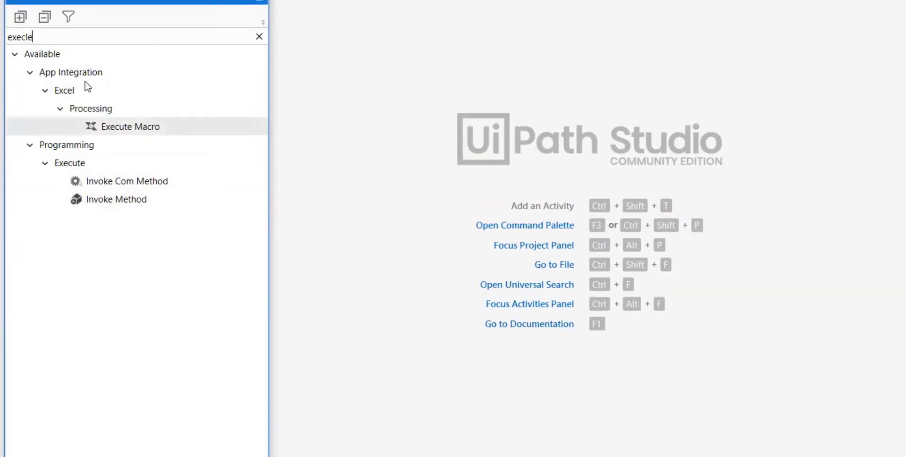
click(259, 36)
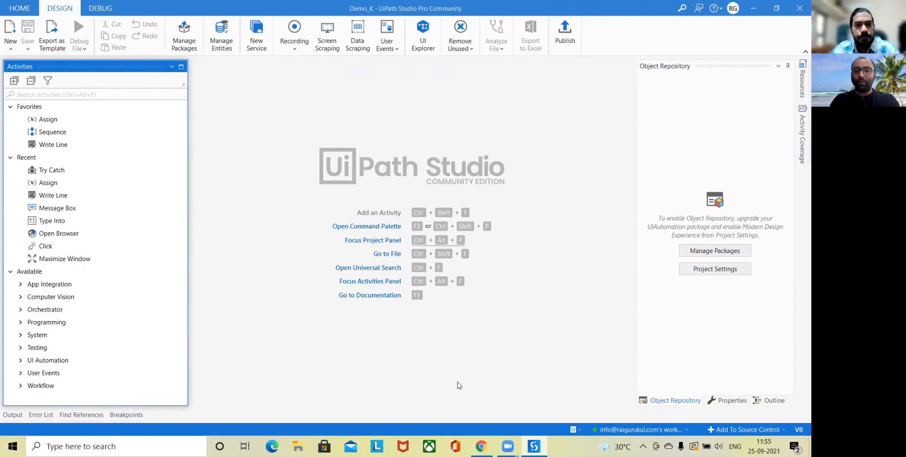
Switch to Chrome and open the amazon.in website
click(481, 446)
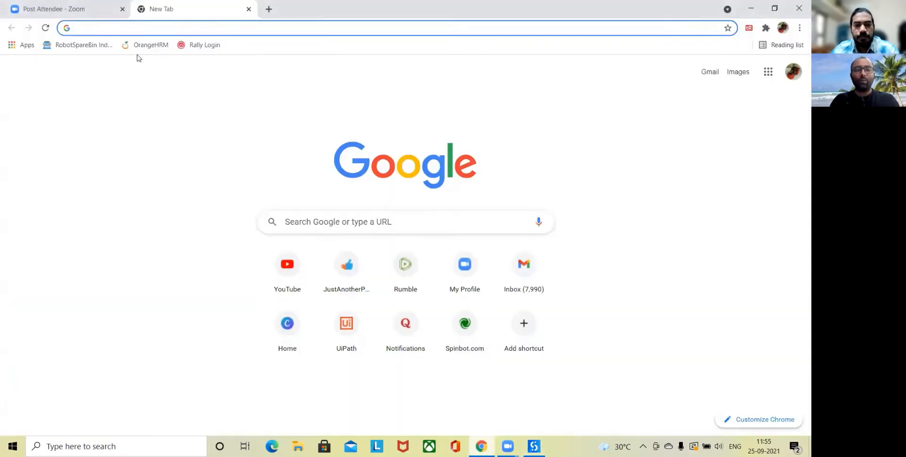
text(z)
key(BackSpace)
key(BackSpace)
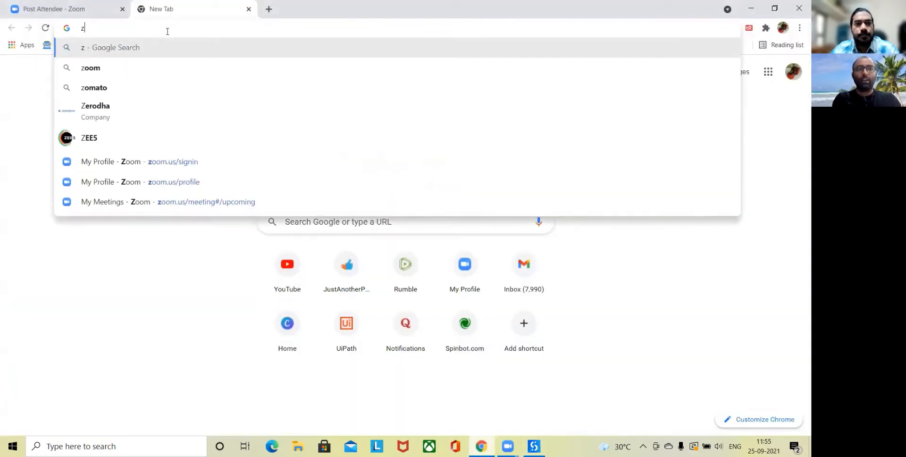
text(a)
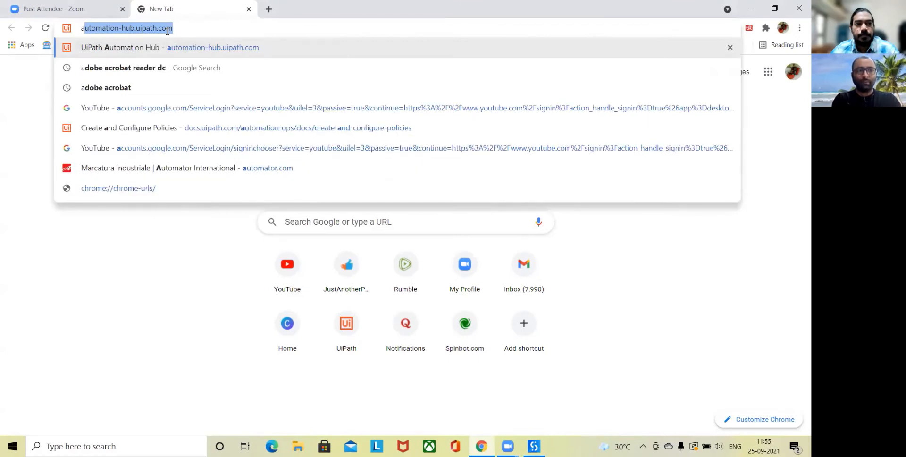
key(BackSpace)
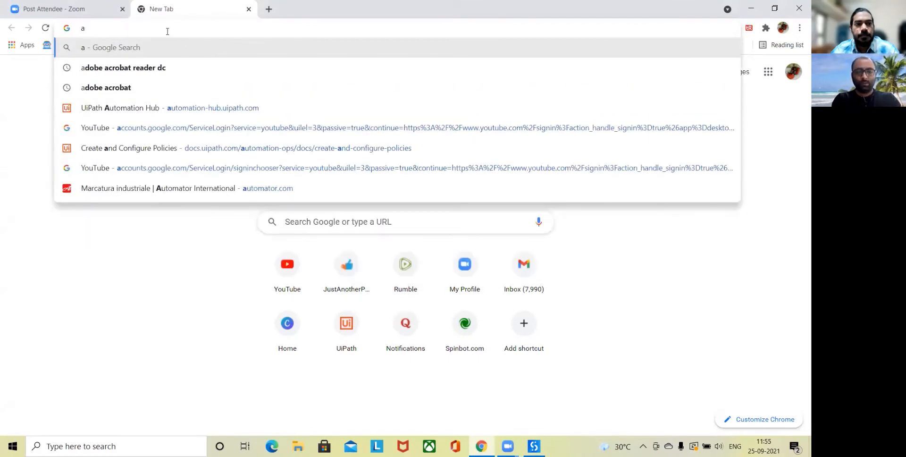
text(mazon)
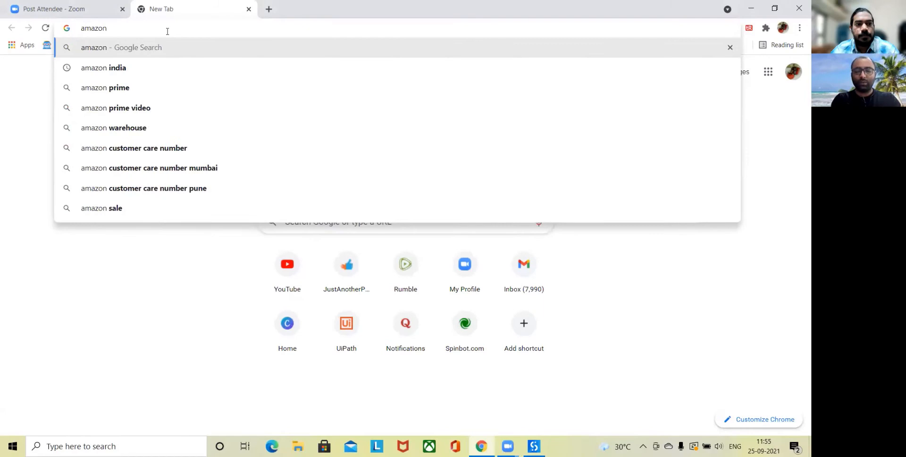
text(.in)
key(Return)
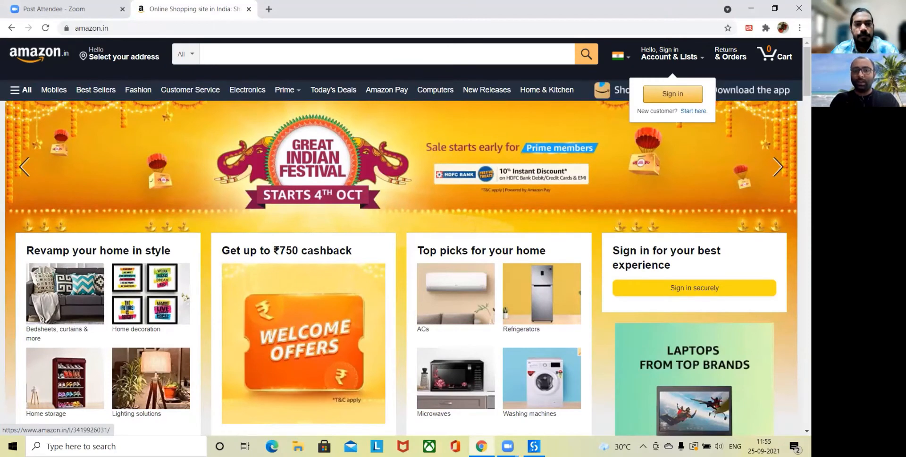
Return to UiPath Studio and open the project file TestCase.xaml
click(534, 446)
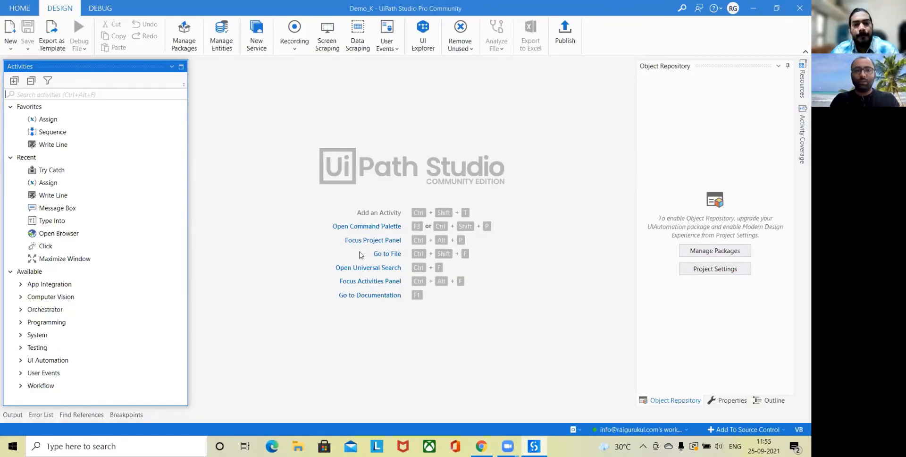
click(388, 258)
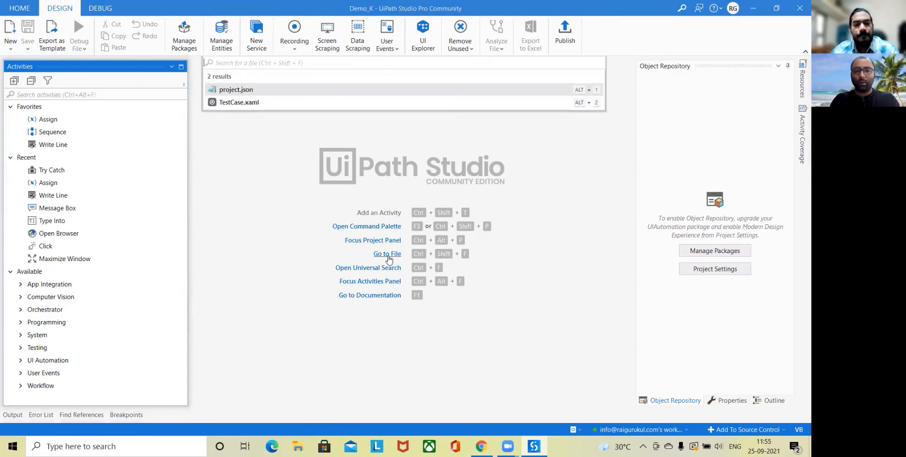
click(245, 103)
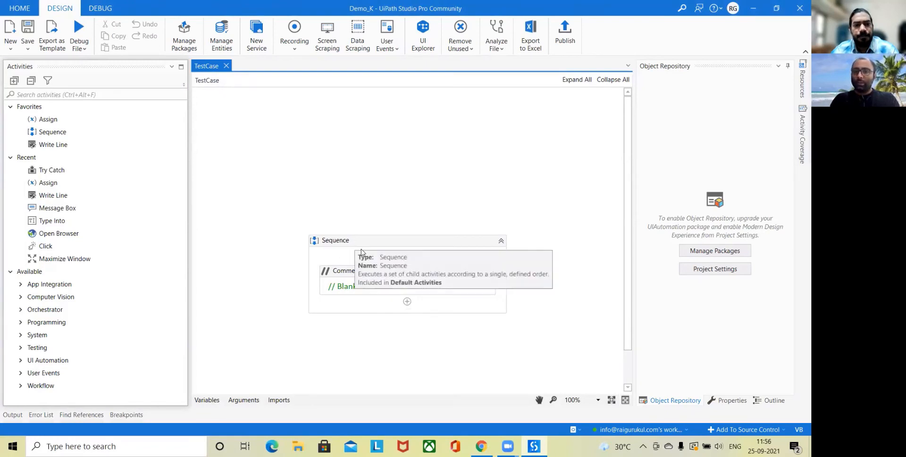
click(10, 44)
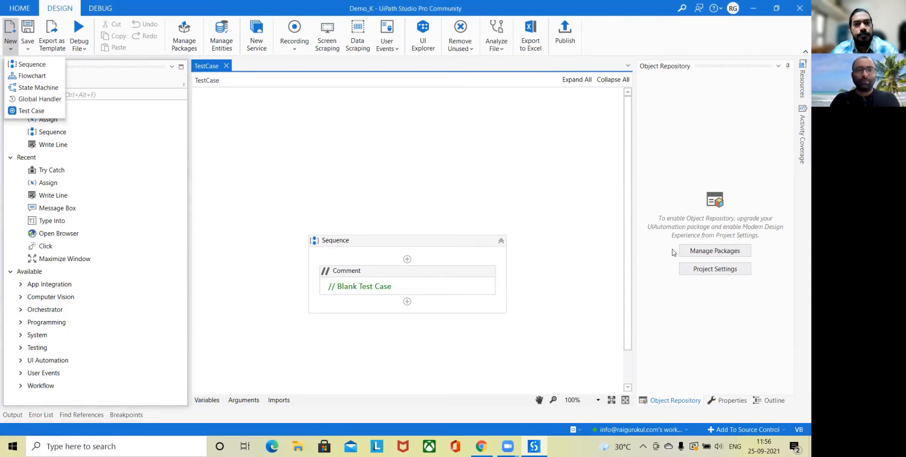
click(439, 248)
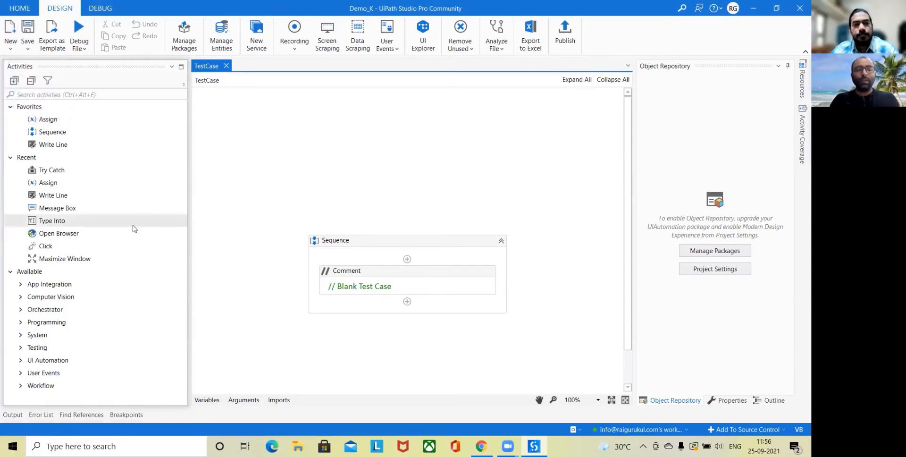
Search the activities for "open" and add an Open Browser activity to the Sequence above the comment
click(99, 92)
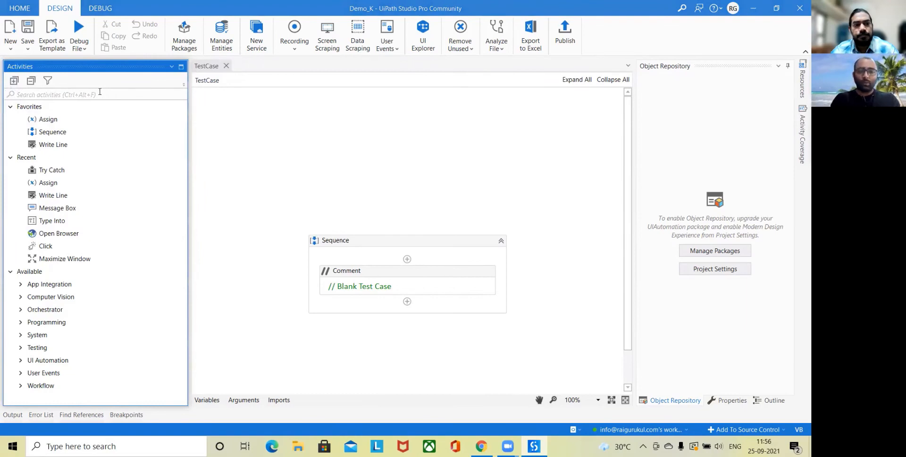
text(ope)
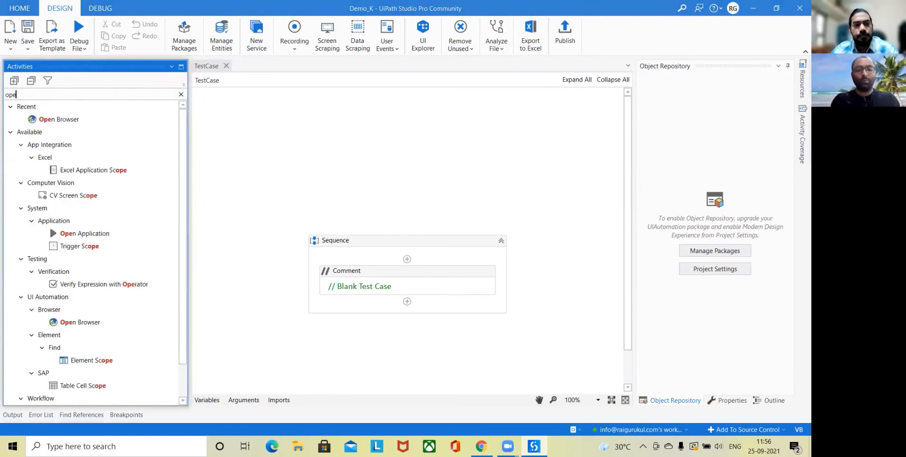
text(n)
drag(59, 119, 424, 268)
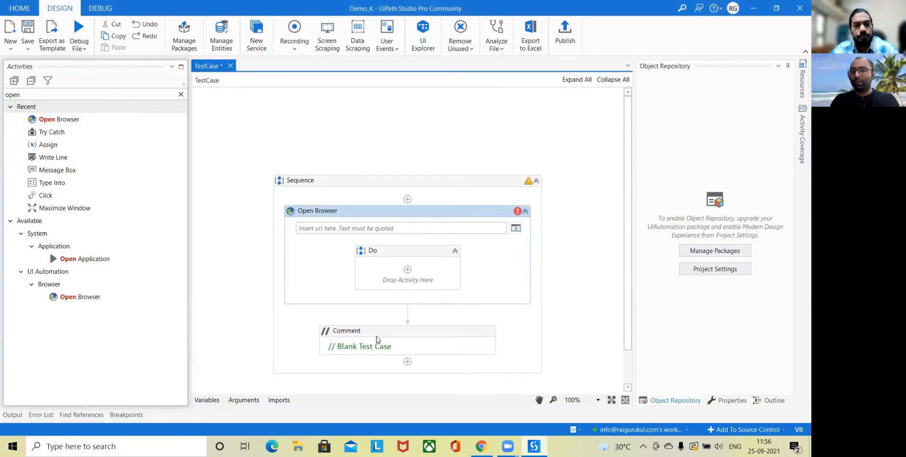
Disable the Open Browser activity and enable it again
right_click(390, 214)
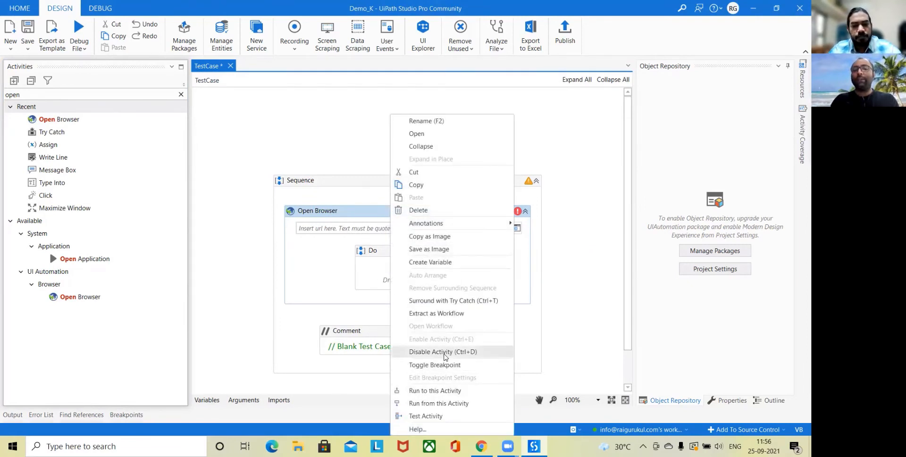
click(443, 353)
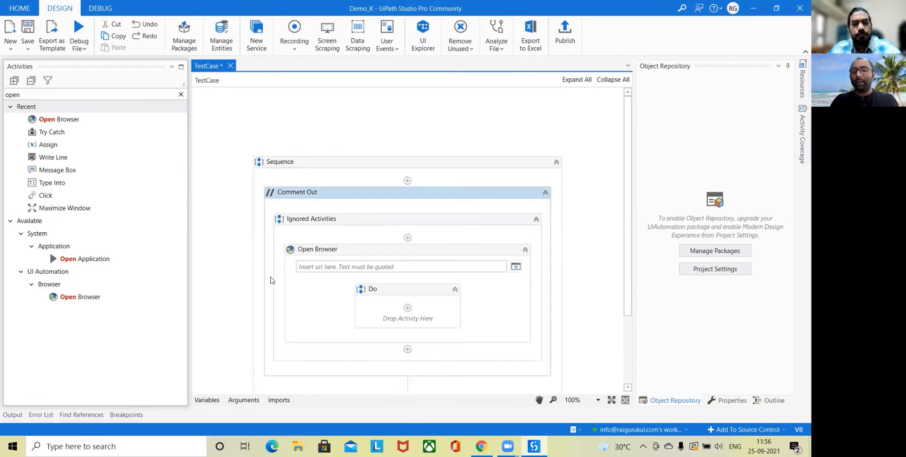
click(422, 256)
drag(422, 255, 387, 242)
right_click(429, 195)
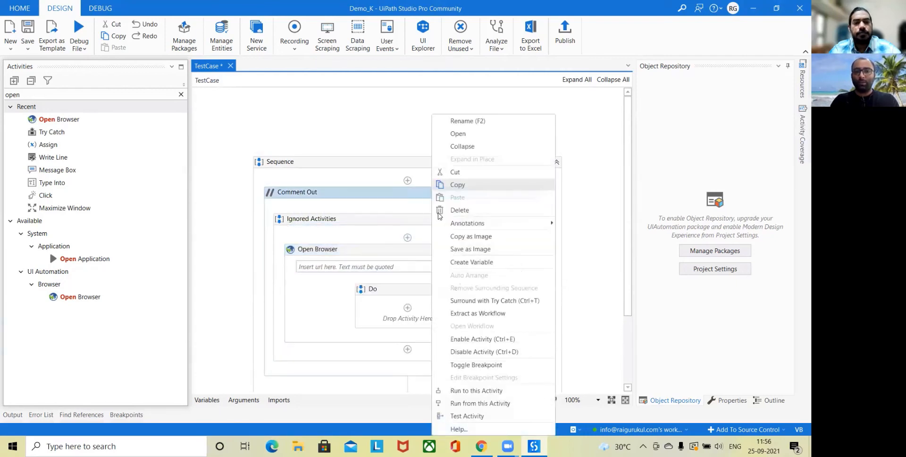
click(502, 341)
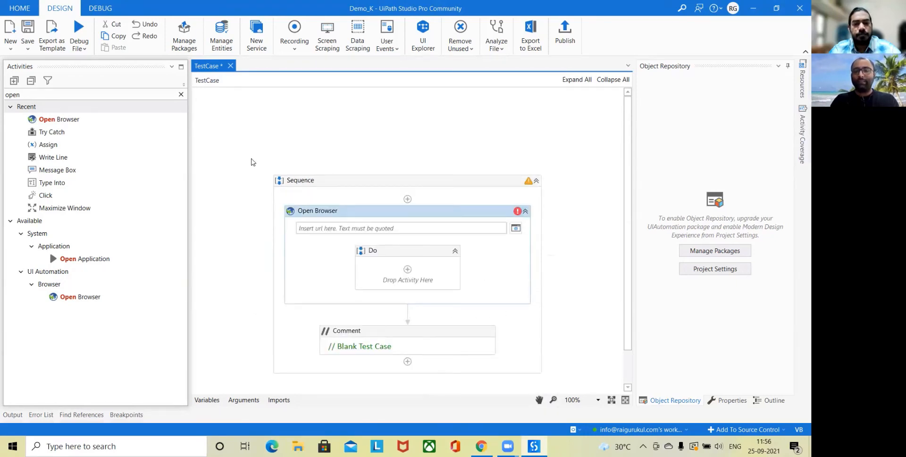
Delete the Blank Test Case comment from the Sequence
click(430, 334)
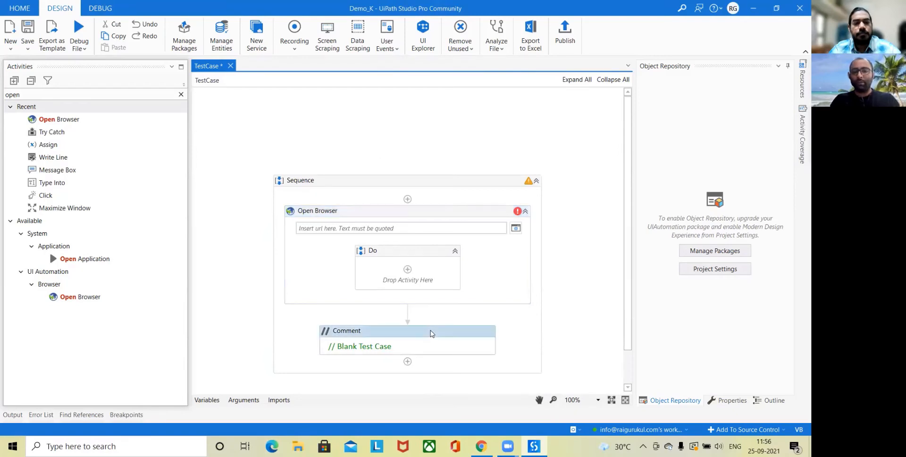
key(Delete)
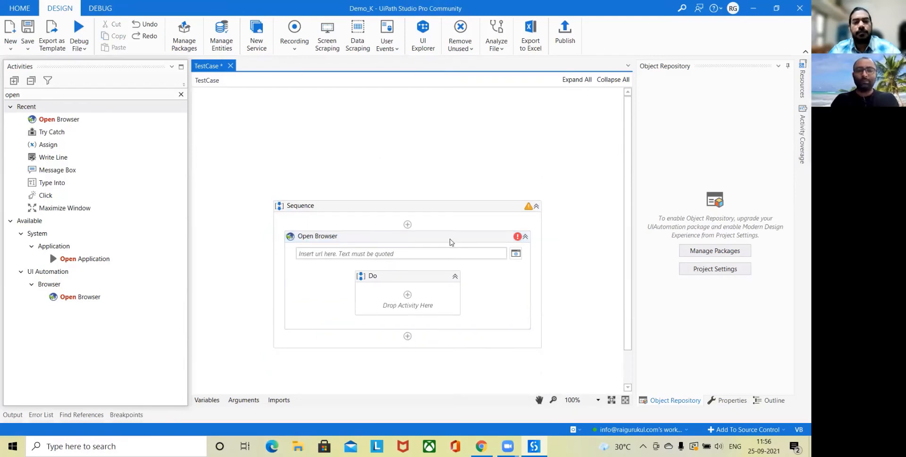
Look at the activity coverage and the entities listed among the project's resources
click(395, 253)
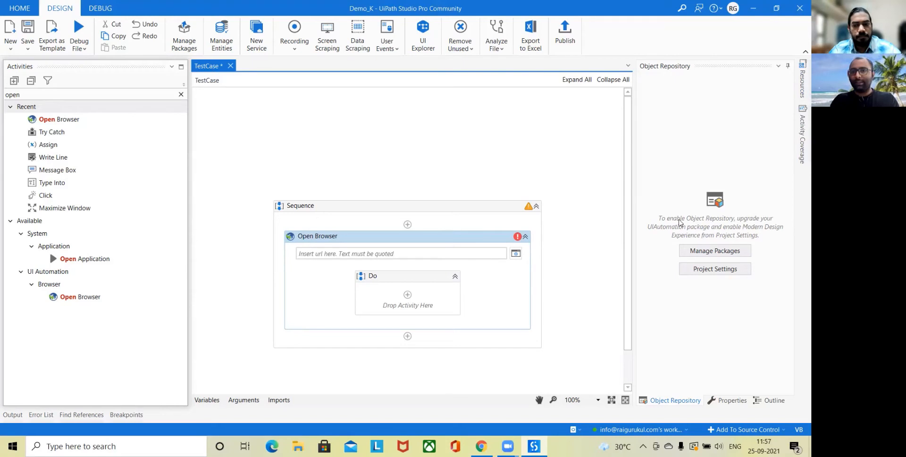
click(802, 144)
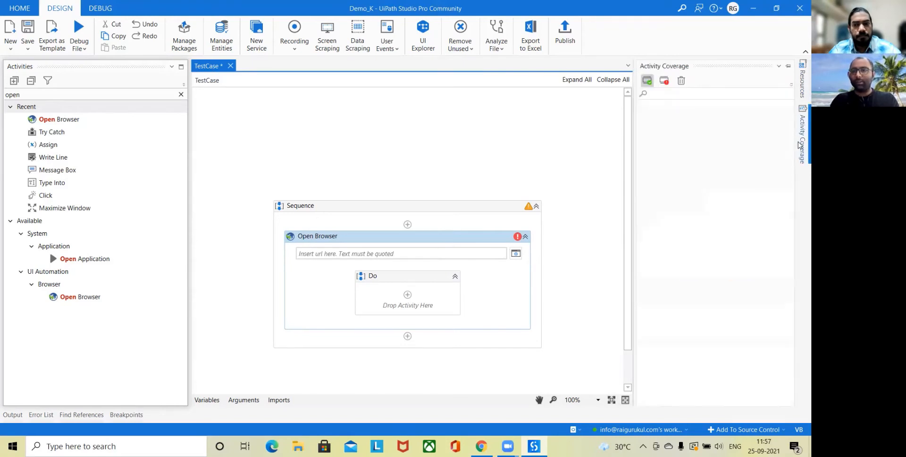
click(801, 90)
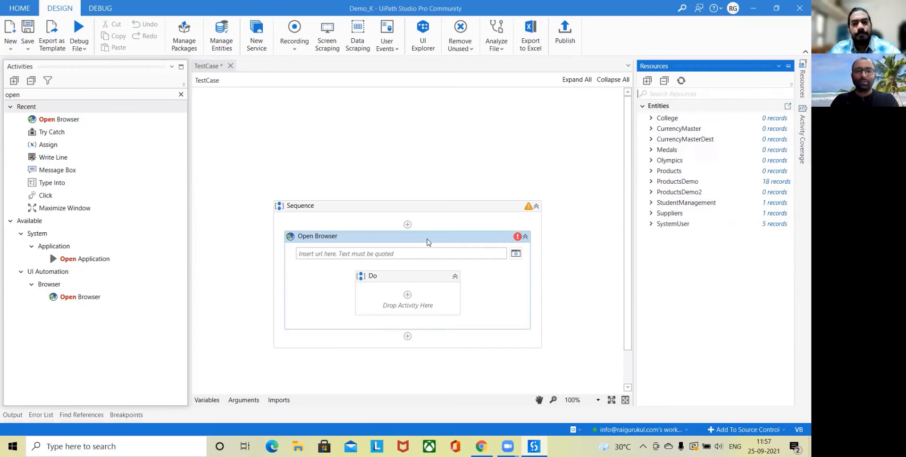
click(410, 258)
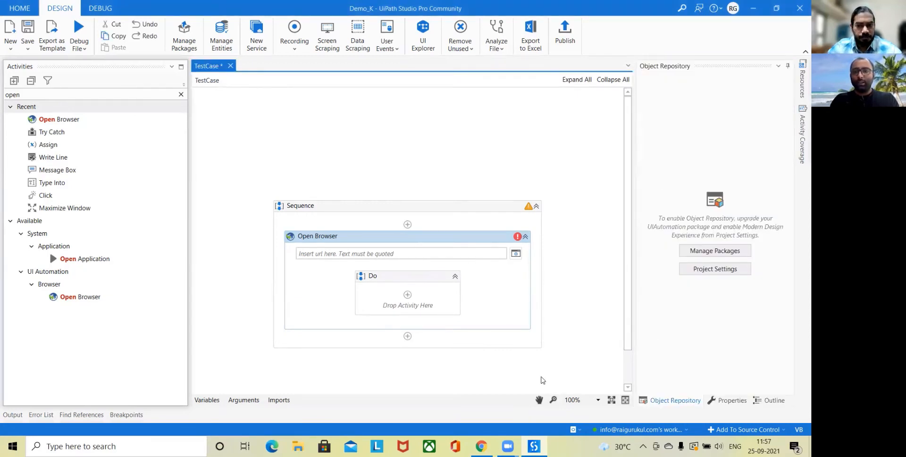
Set the Open Browser activity's BrowserType property to Chrome
click(734, 400)
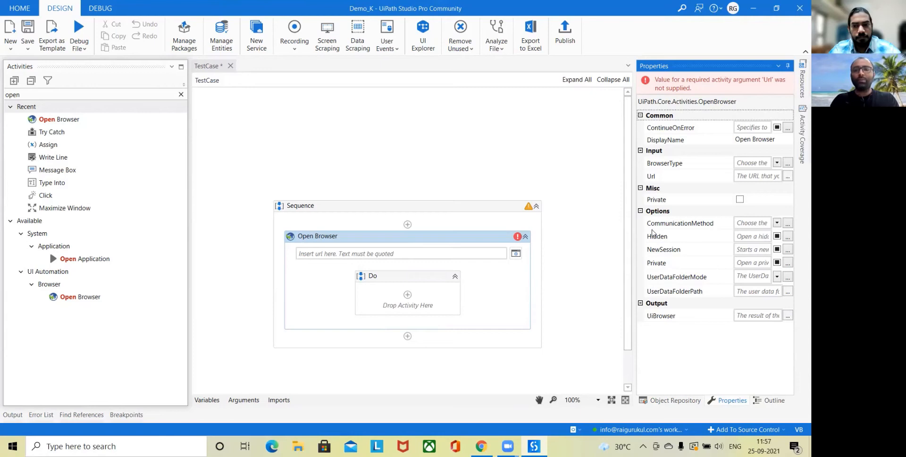
click(777, 163)
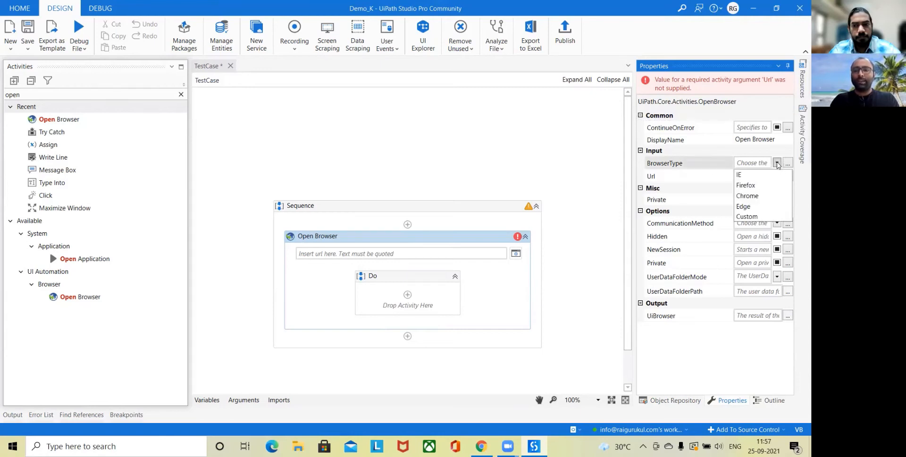
click(767, 200)
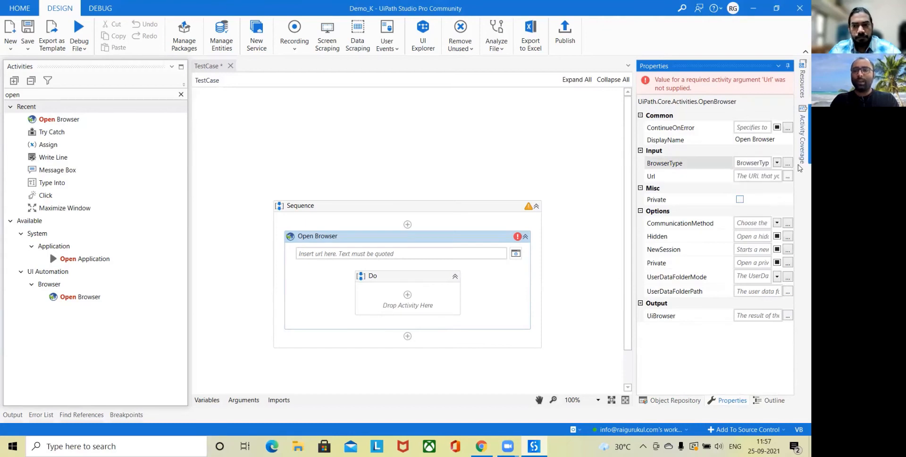
click(757, 177)
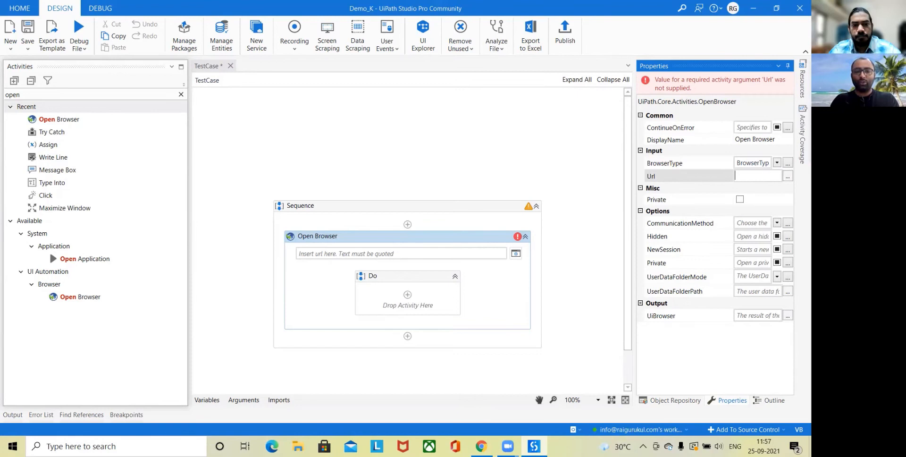
key(alt+Tab)
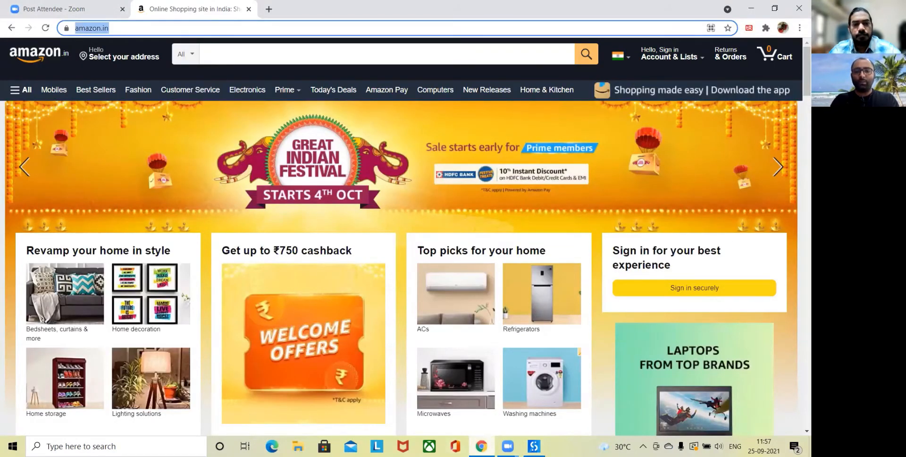
key(alt+Tab)
click(748, 177)
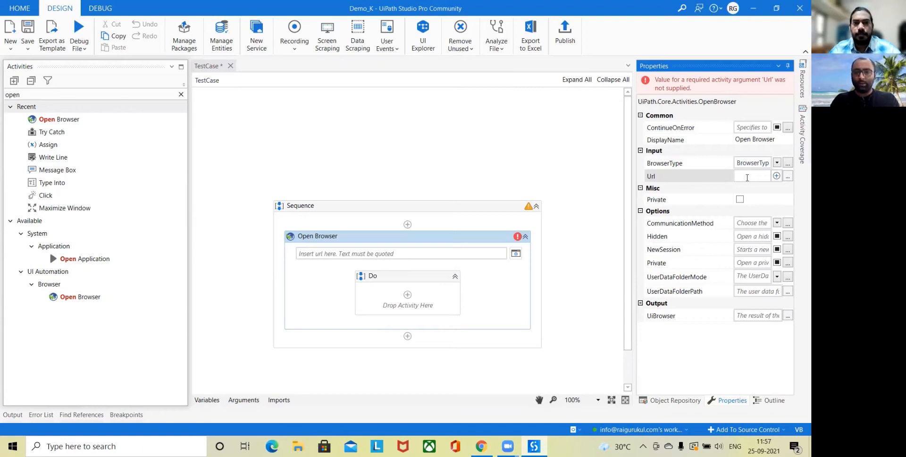
key(ctrl+v)
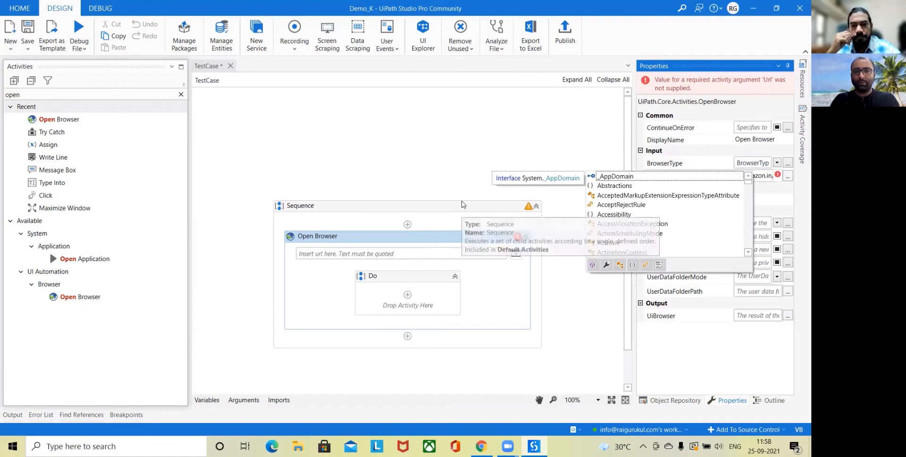
click(415, 254)
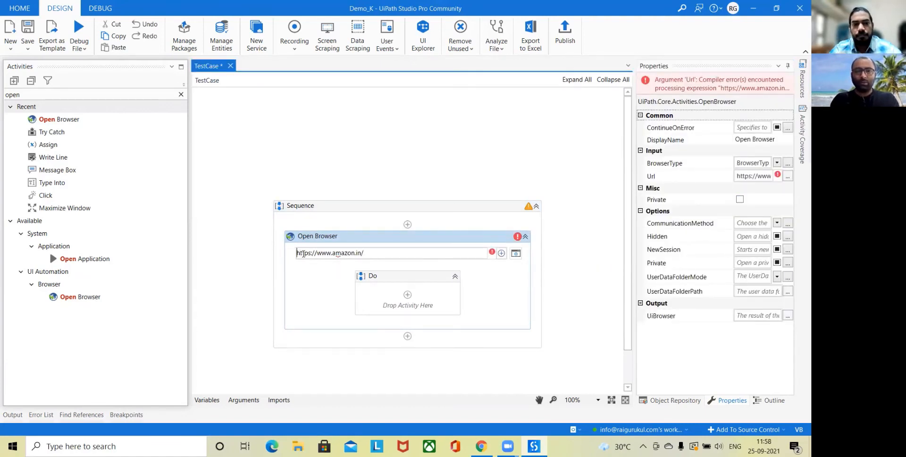
text(")
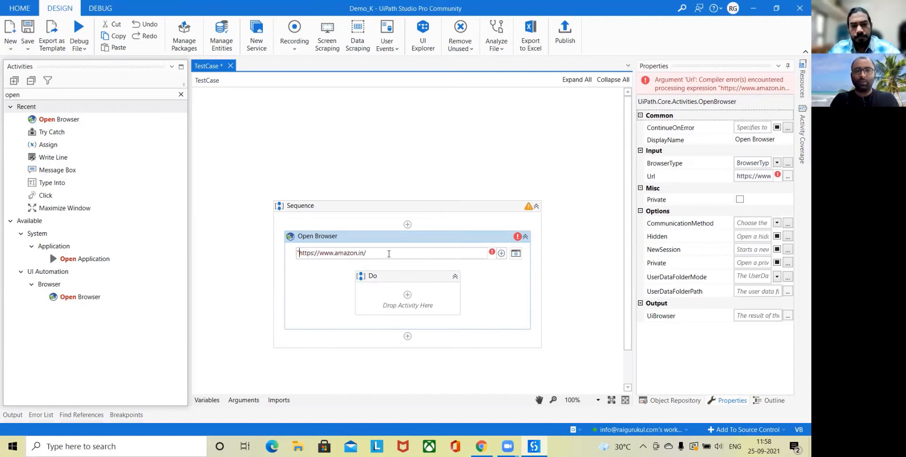
click(406, 180)
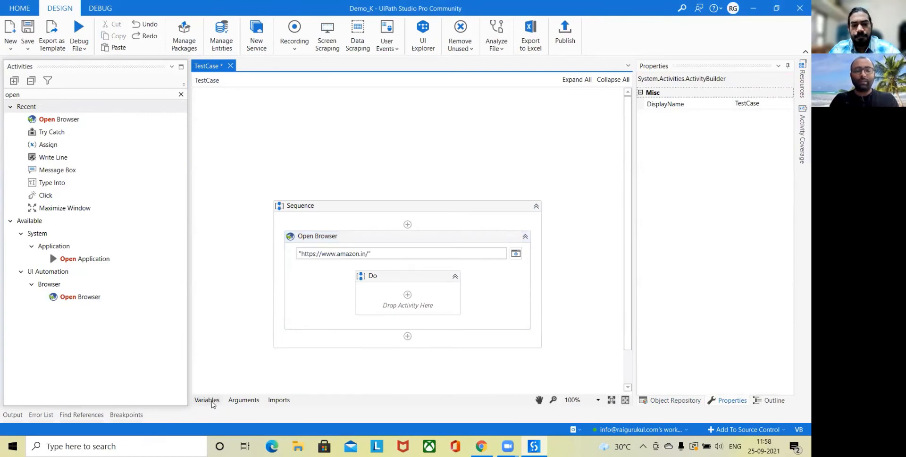
click(368, 236)
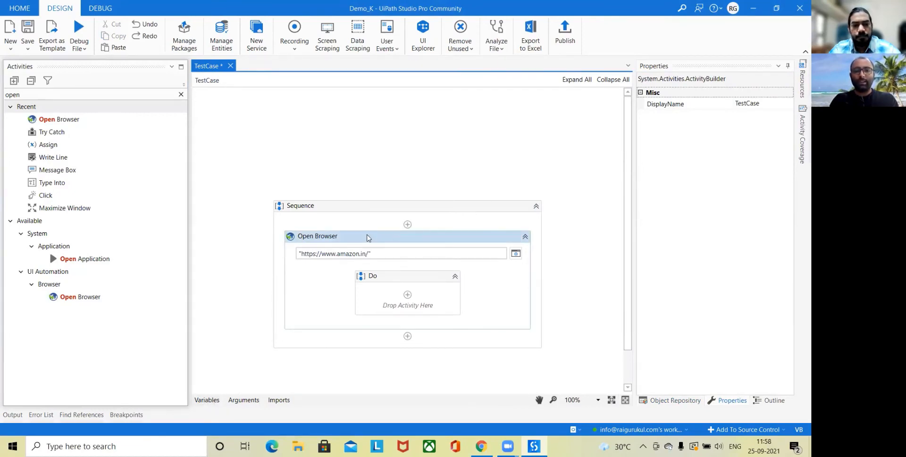
click(751, 293)
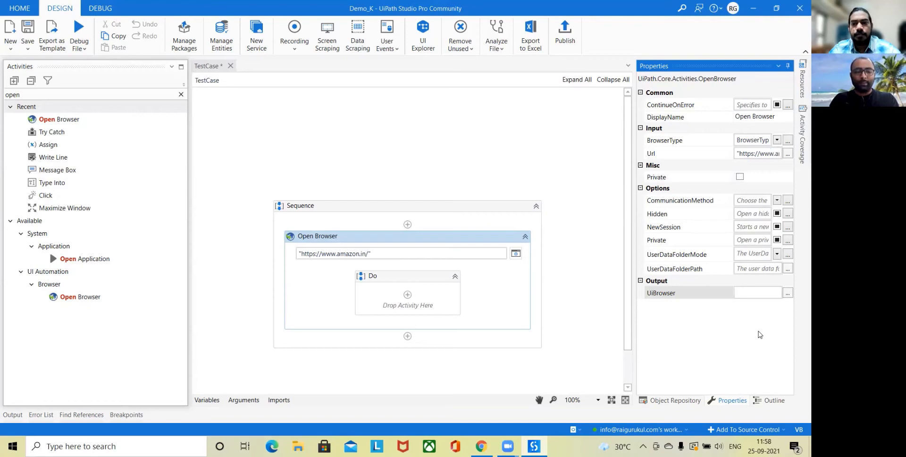
key(ctrl+k)
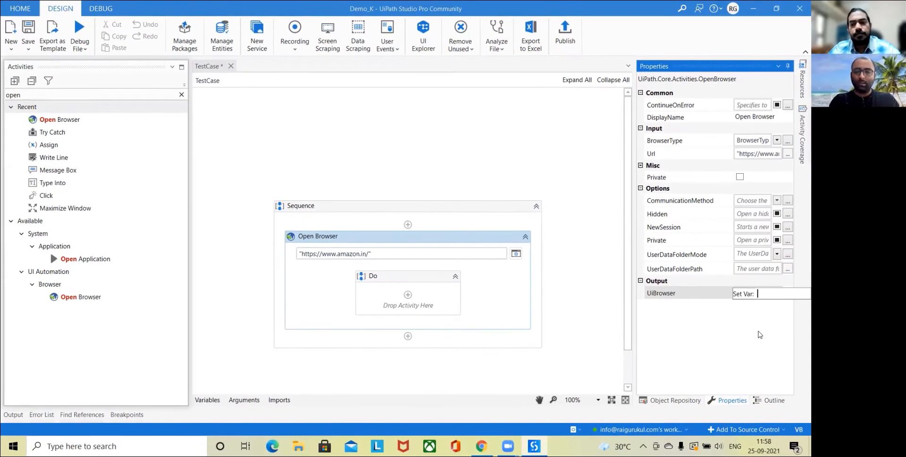
key(Escape)
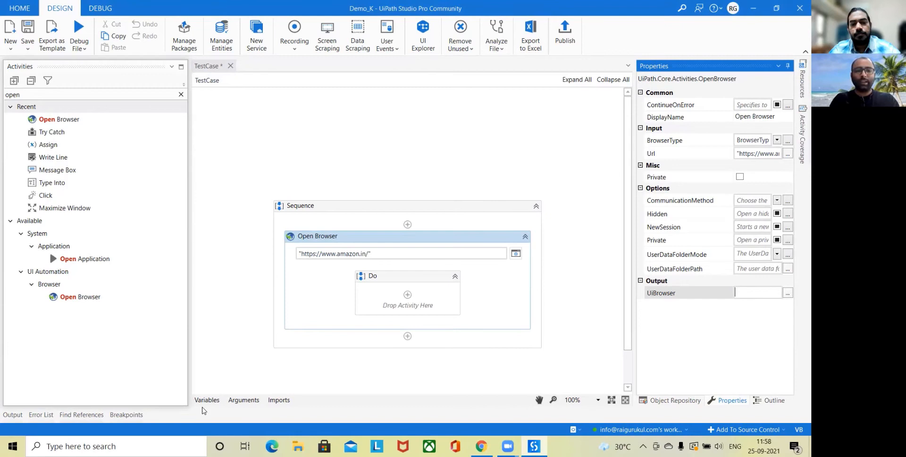
Create a String variable with Sequence scope in the test case and leave its default value empty
click(207, 399)
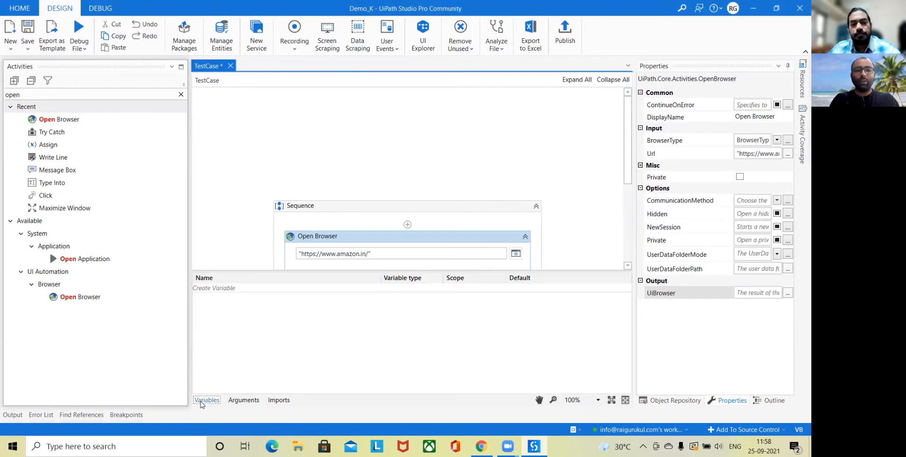
click(226, 289)
click(419, 294)
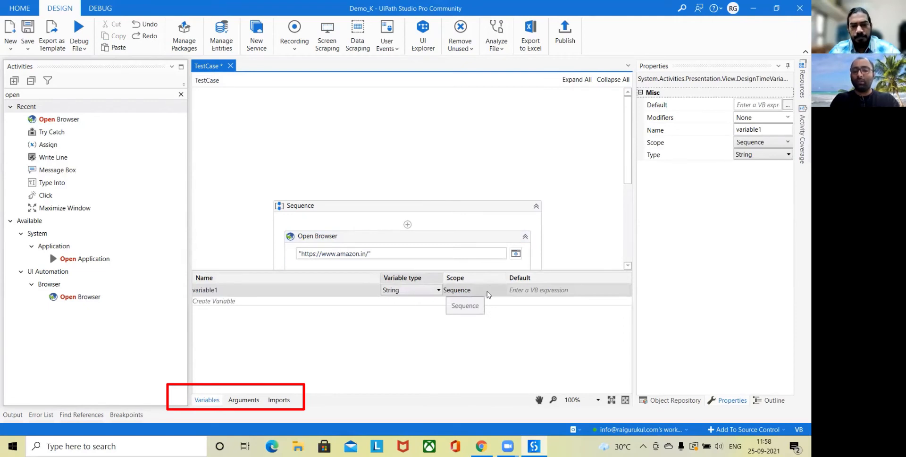
click(577, 290)
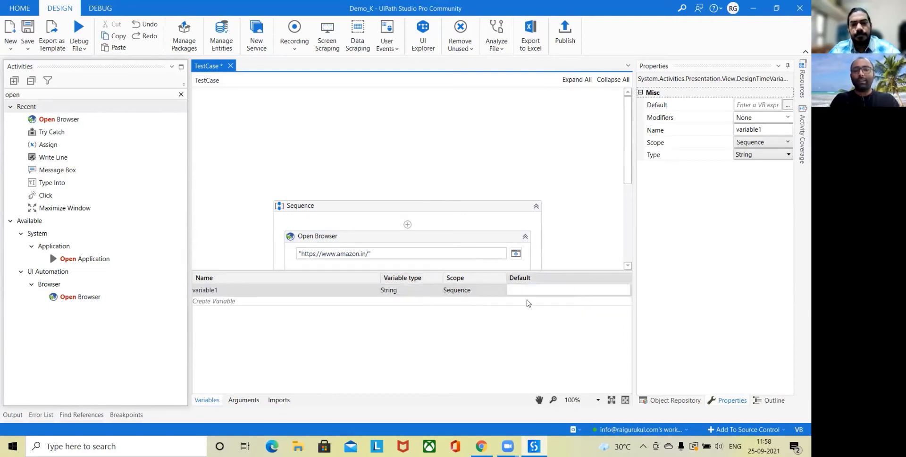
Examine the new variable's entry and the actions offered for it, such as Convert to Argument and Add Annotation
click(207, 400)
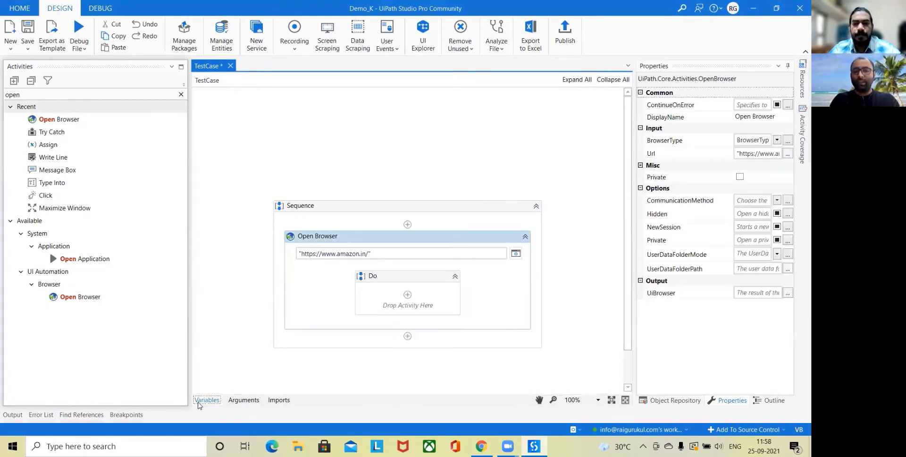
click(200, 402)
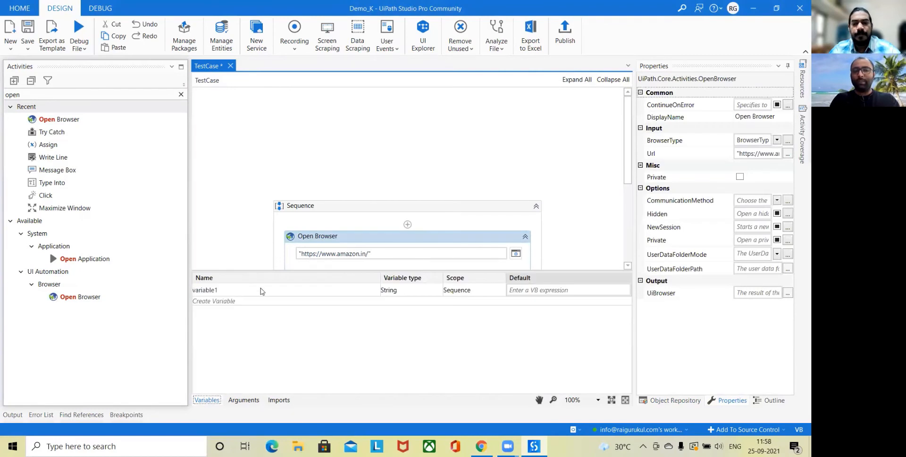
click(200, 402)
click(200, 402)
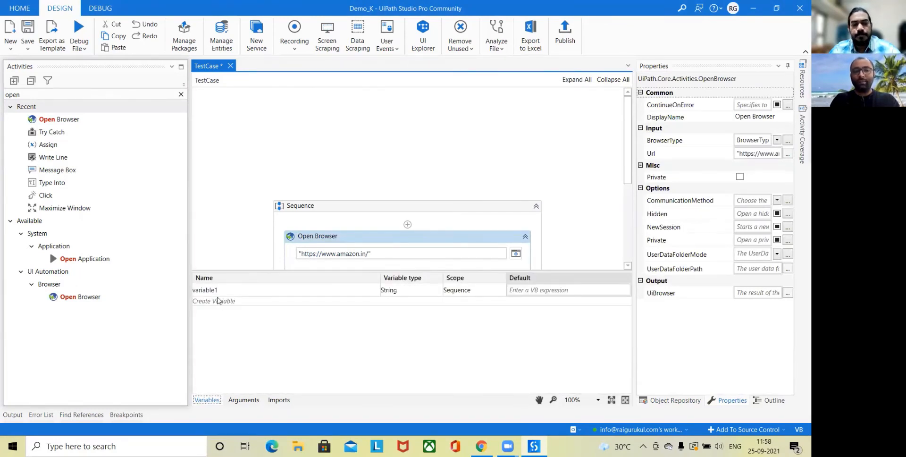
click(232, 290)
right_click(232, 291)
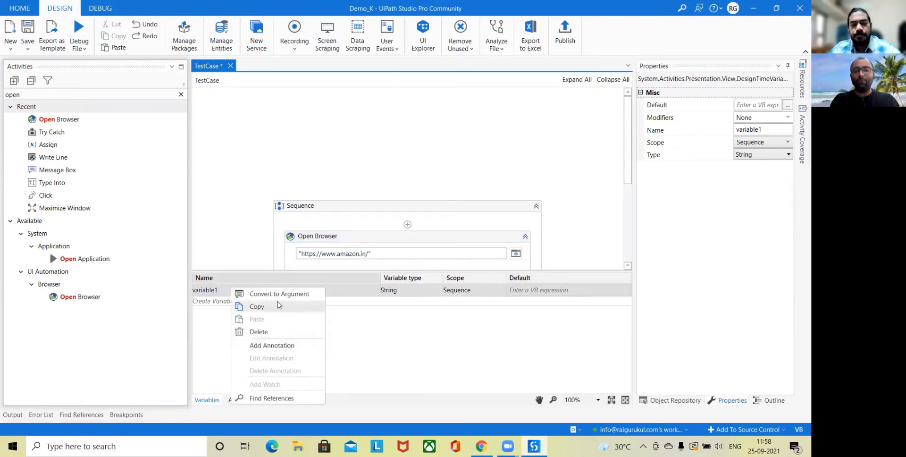
click(398, 345)
click(211, 402)
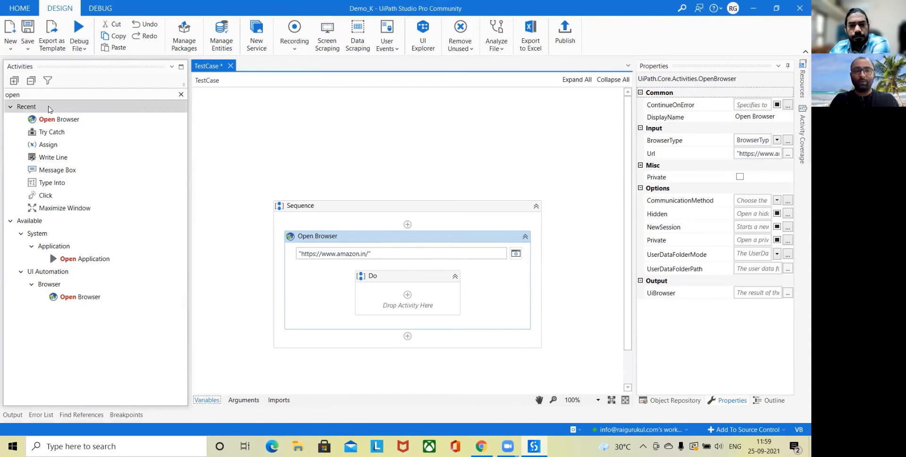
Save all project files and dismiss the OneDrive reminder about deleted files
click(28, 50)
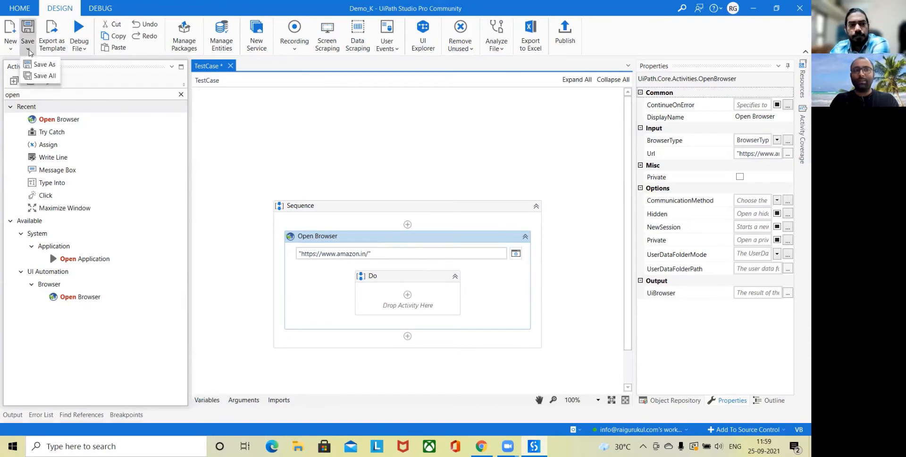
click(45, 75)
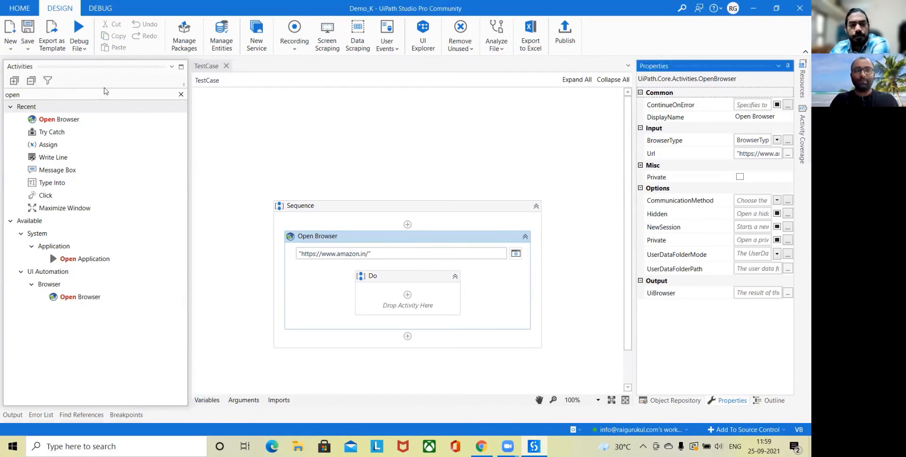
click(80, 48)
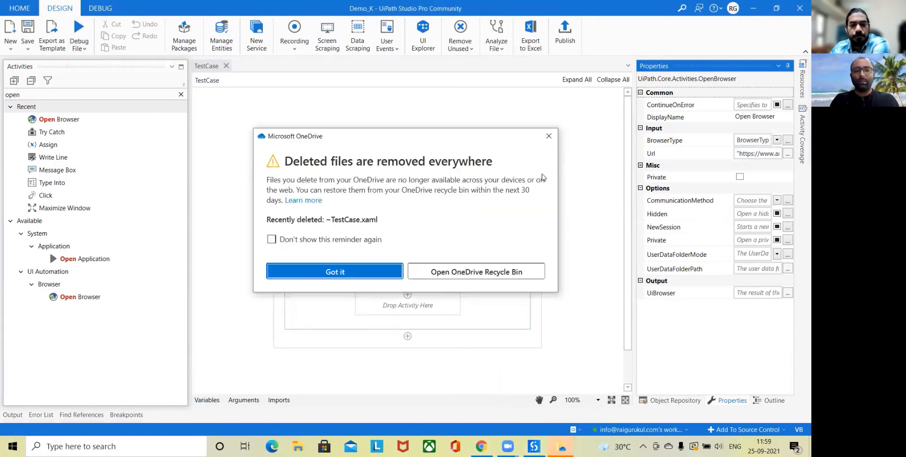
click(364, 271)
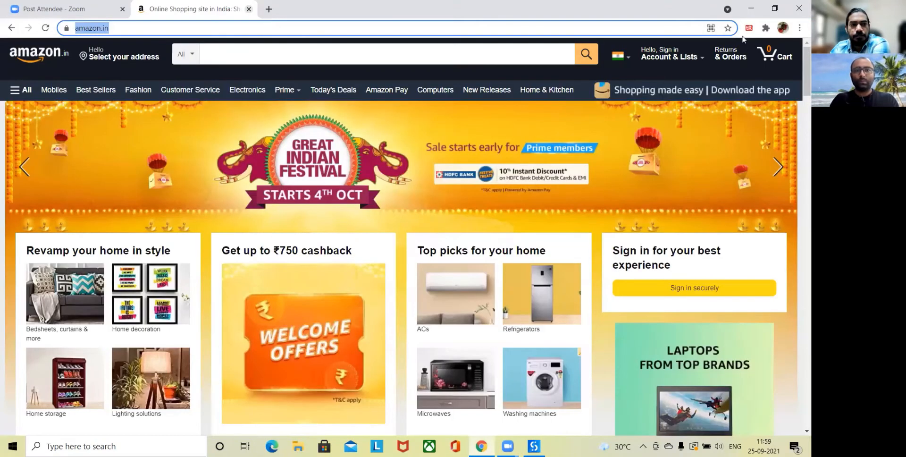
Minimize the Chrome window showing amazon.in and run the TestCase file without debugging
click(751, 9)
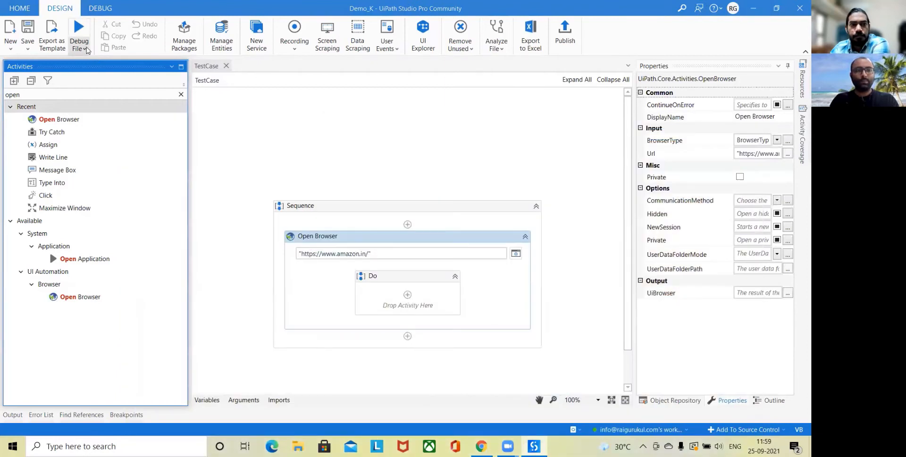
click(85, 49)
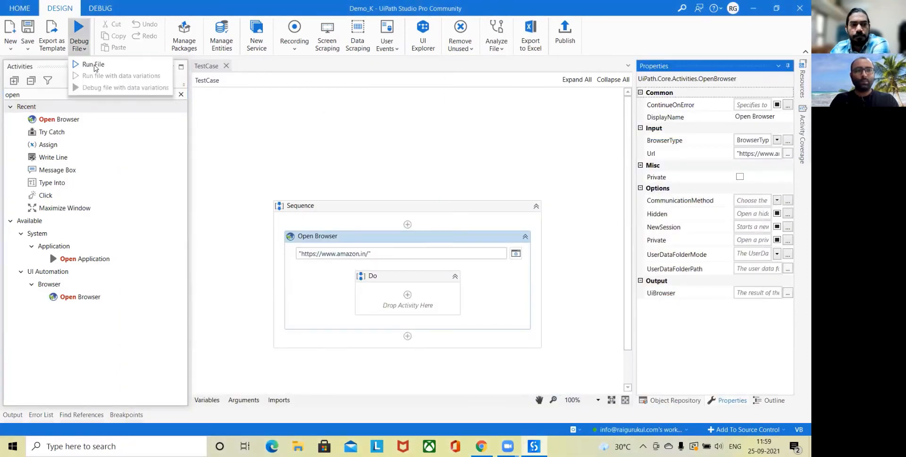
click(93, 64)
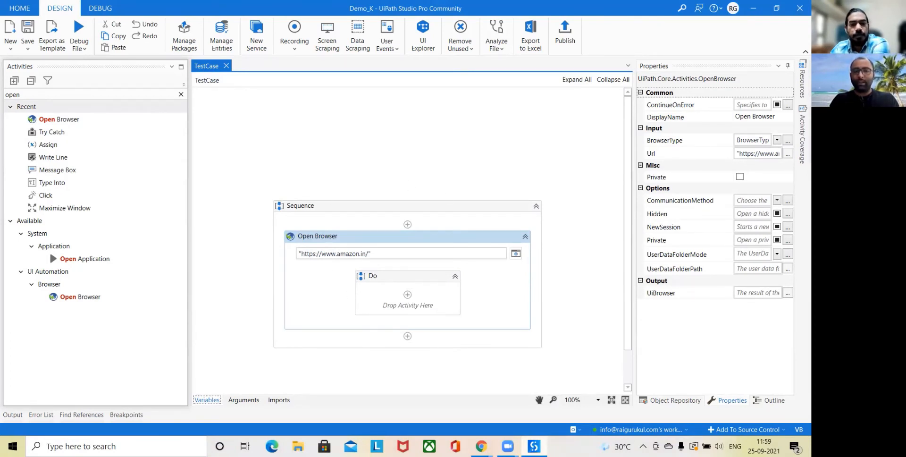
mouse_move(533, 446)
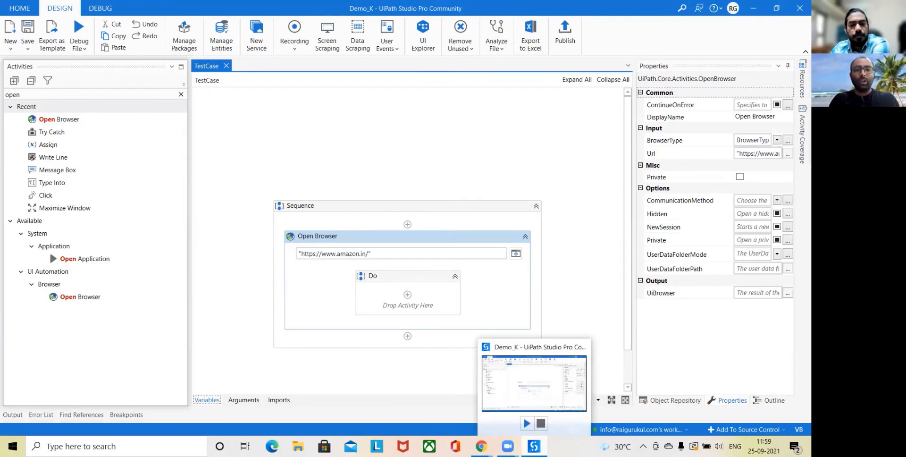
Search the activities for "scree" and add a Take Screenshot activity inside Open Browser's Do container
click(57, 94)
key(BackSpace)
key(BackSpace)
key(BackSpace)
key(BackSpace)
text(s)
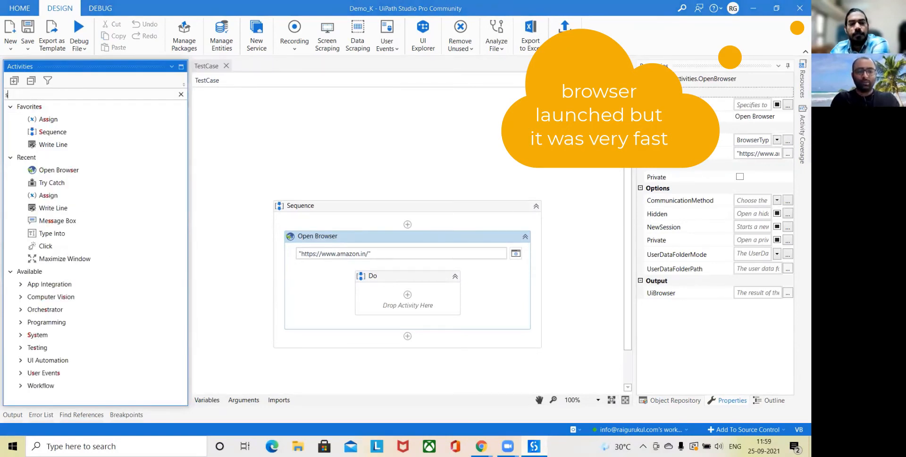
text(cree)
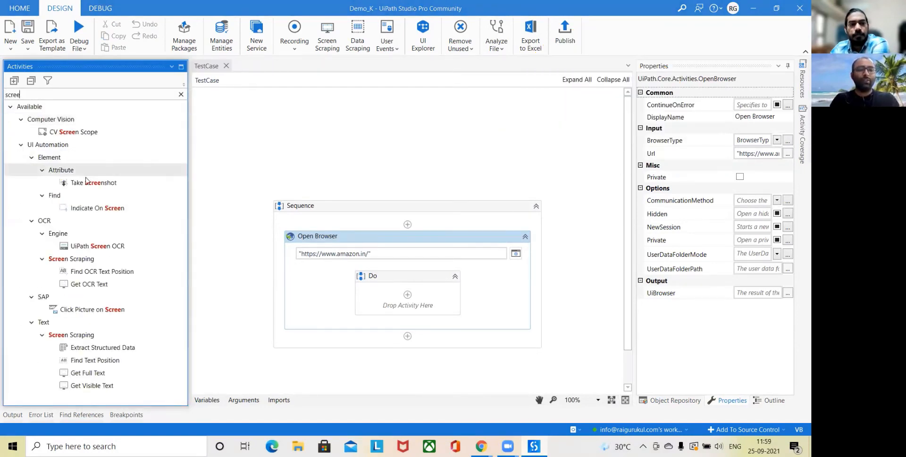
drag(93, 182, 422, 304)
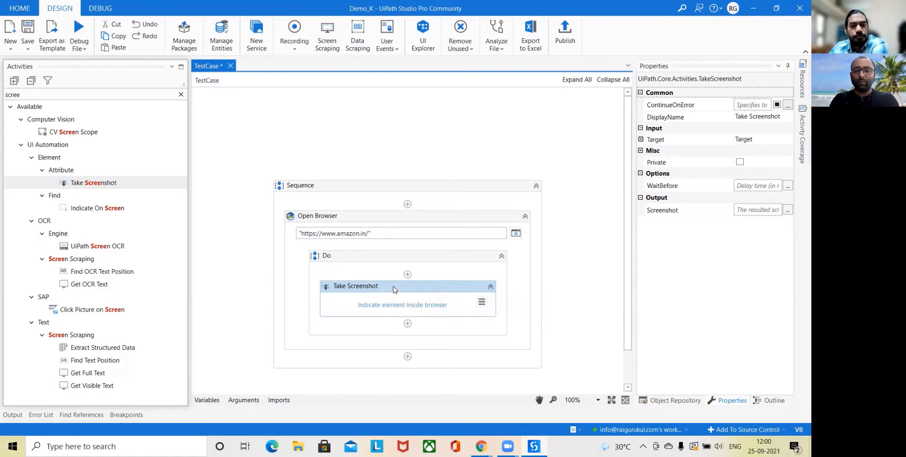
Delete the Take Screenshot activity and the whole Open Browser activity so that the Sequence is empty
key(Delete)
click(363, 246)
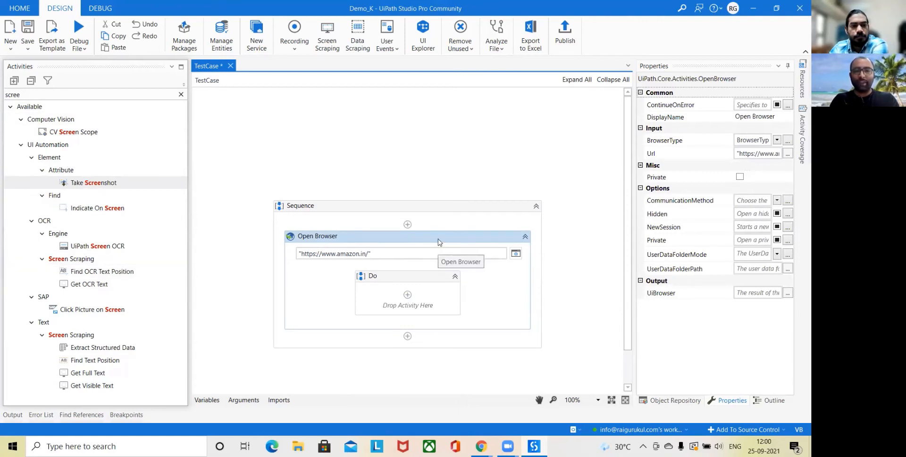
key(Delete)
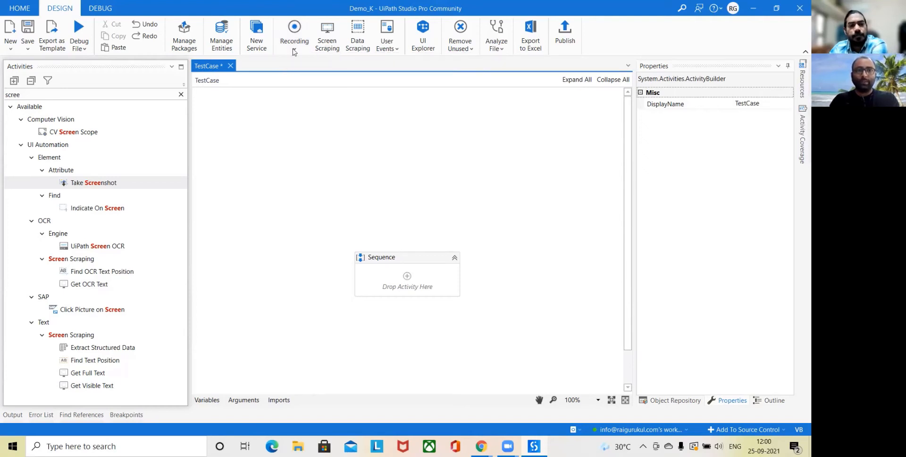
Open the Web recorder and start recording actions on the amazon.in page in Chrome
click(293, 50)
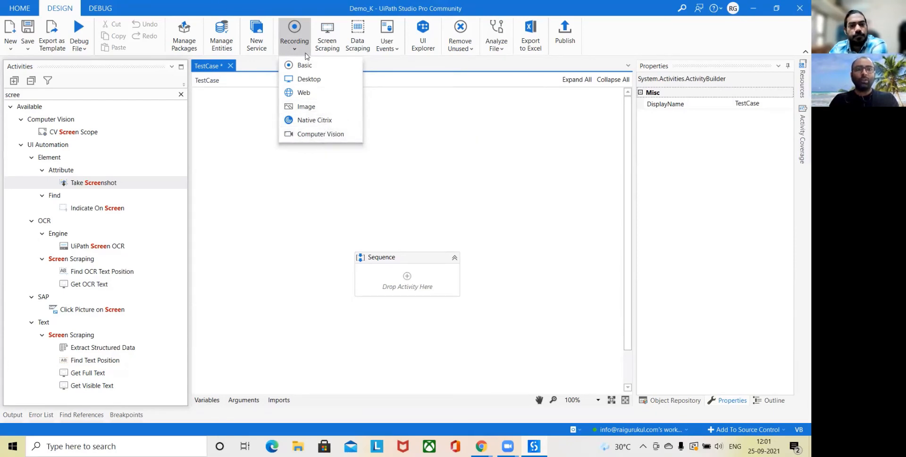
click(304, 93)
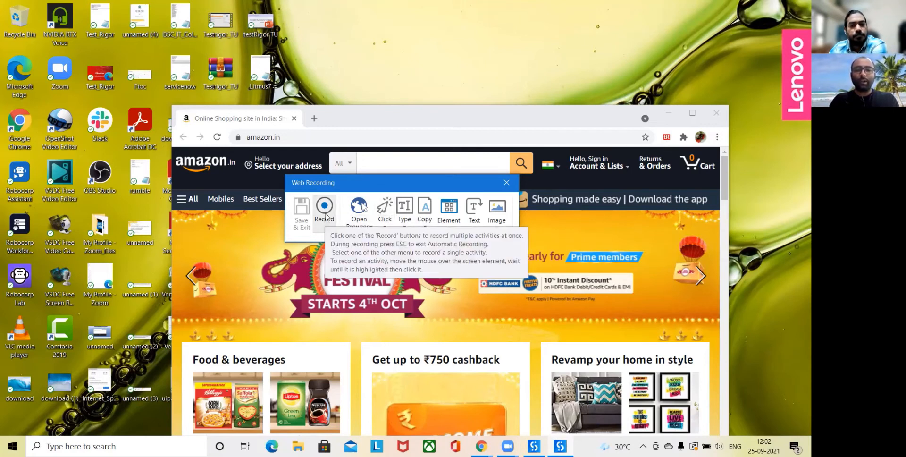
click(327, 216)
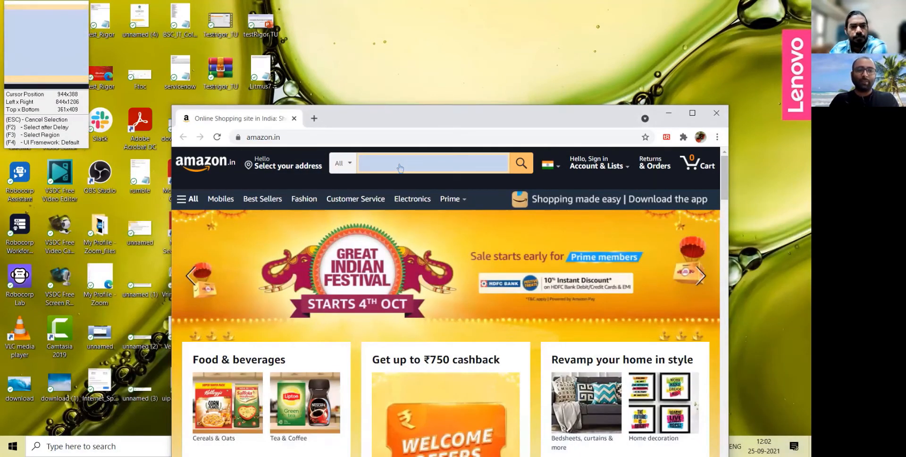
Record entering "iphone" into the Amazon search box and submitting the search
click(400, 167)
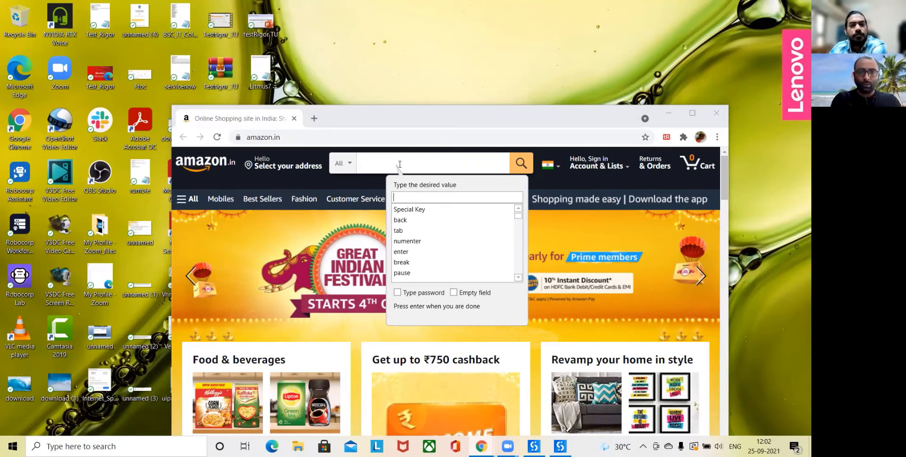
text(iphone)
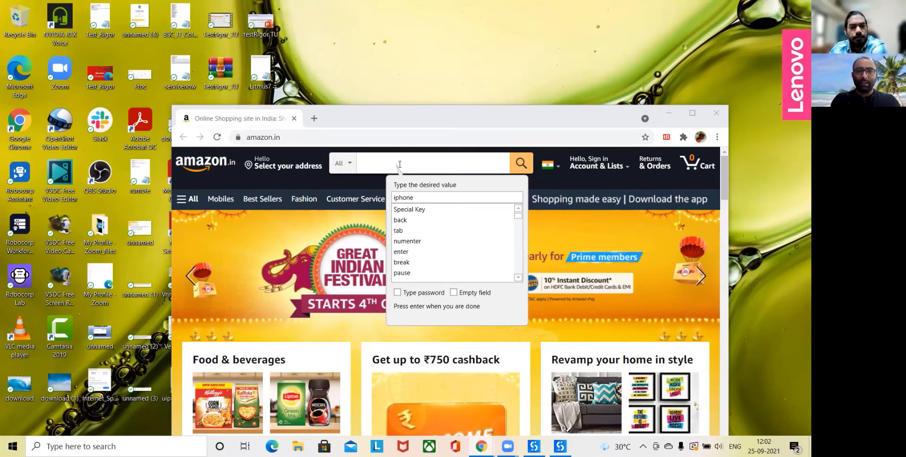
key(Return)
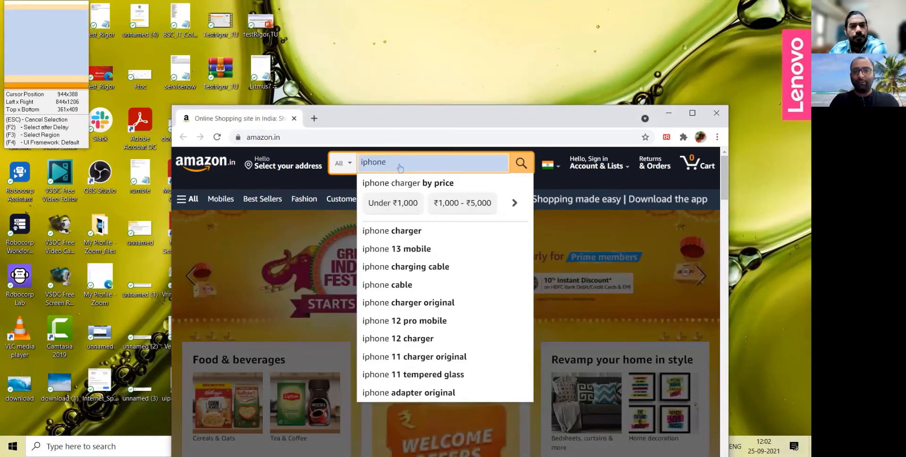
click(521, 166)
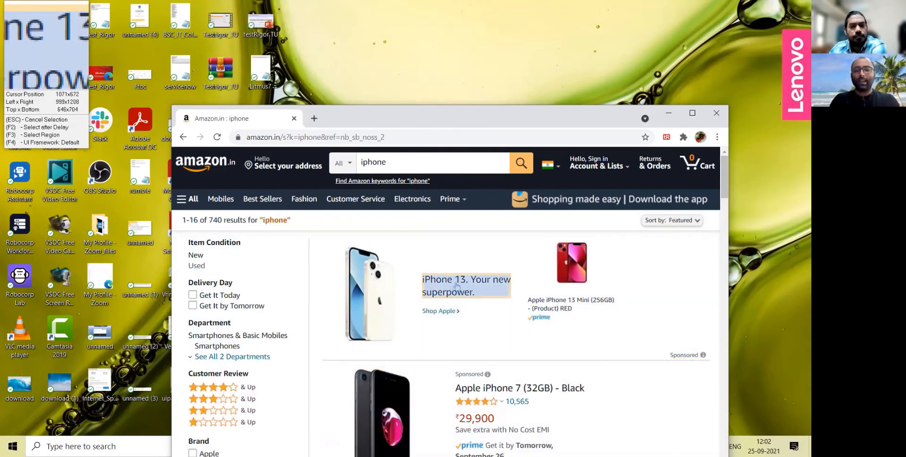
Record opening the "iPhone 13. Your new superpower." link, then stop the recording and save it into the workflow
click(456, 285)
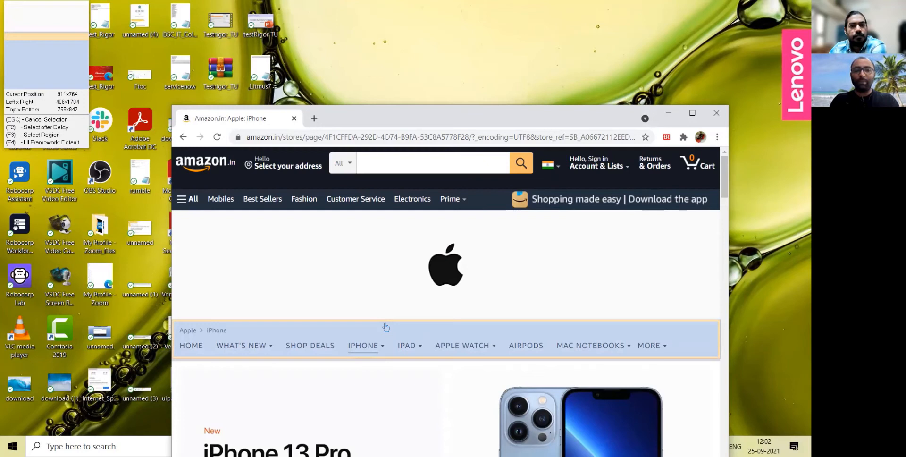
click(386, 327)
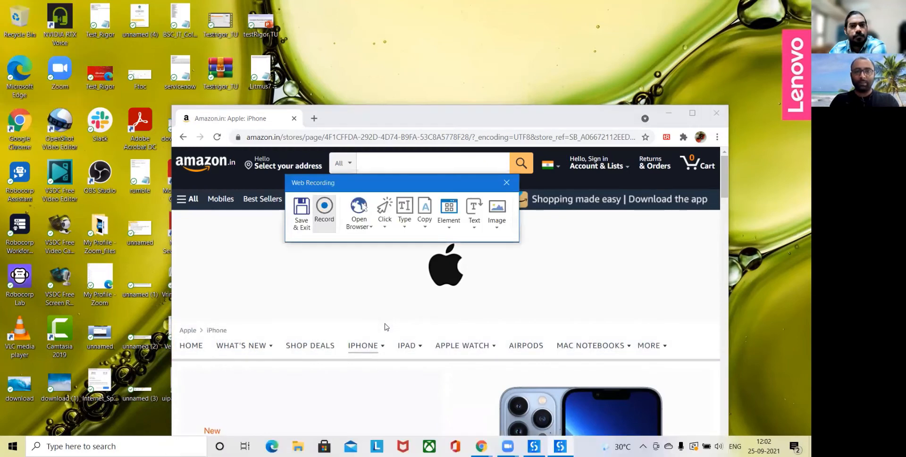
click(303, 216)
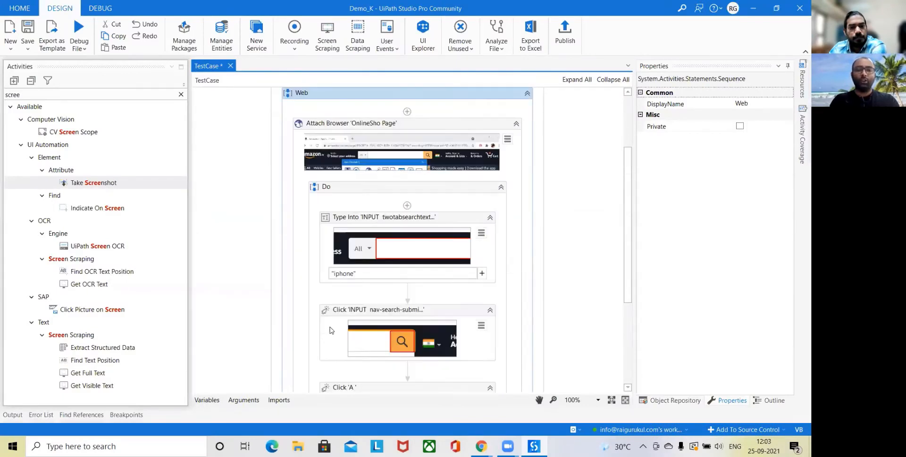
Review the recorded Type Into and Click activities, save the TestCase file and dismiss the OneDrive deleted-files reminder
scroll(332, 329, up, 2)
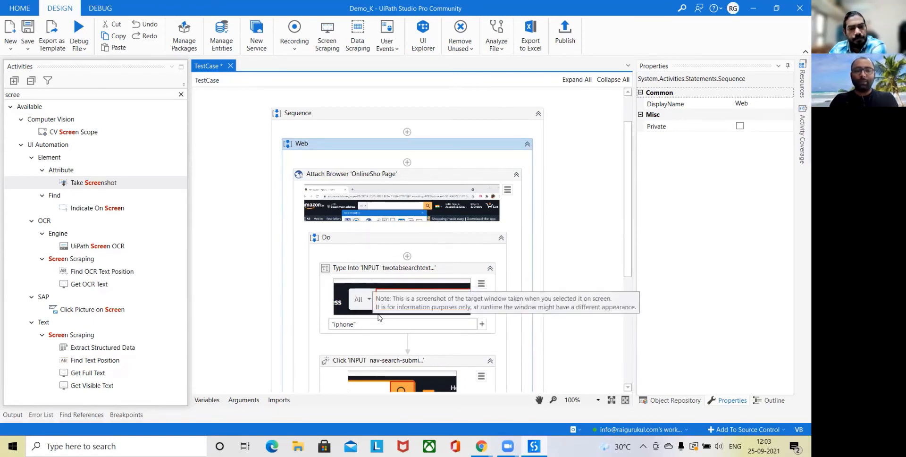
scroll(378, 318, down, 2)
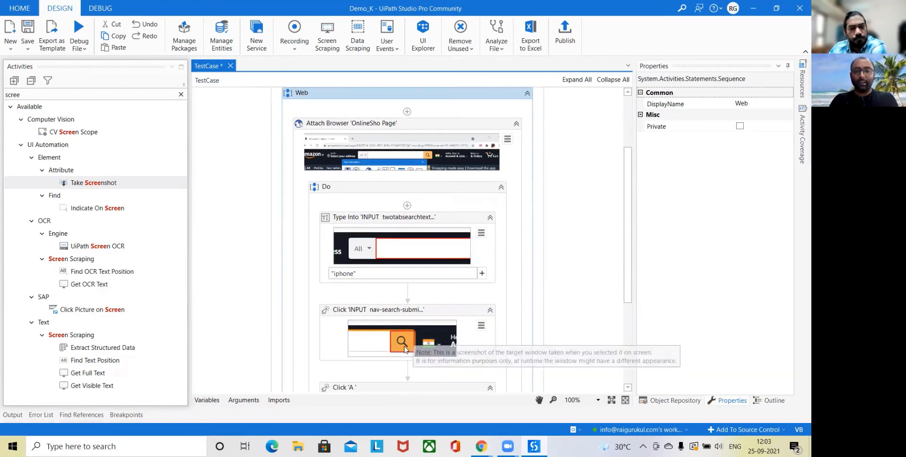
scroll(620, 256, down, 3)
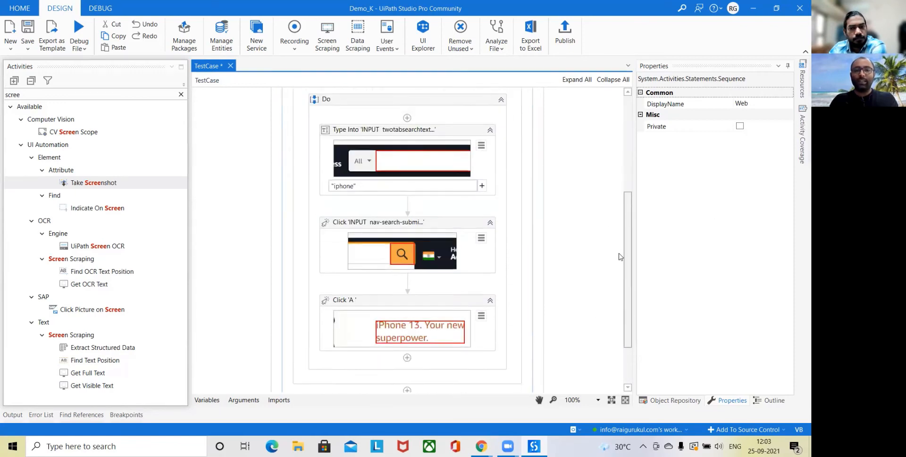
scroll(620, 256, down, 2)
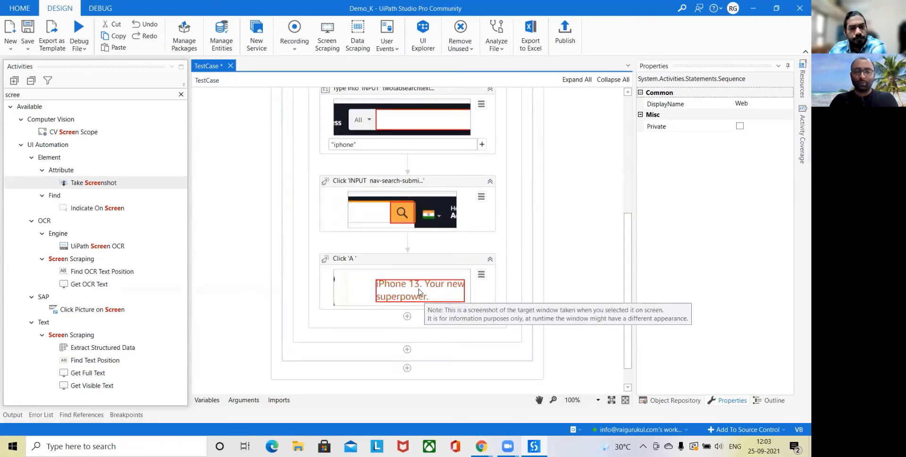
click(28, 49)
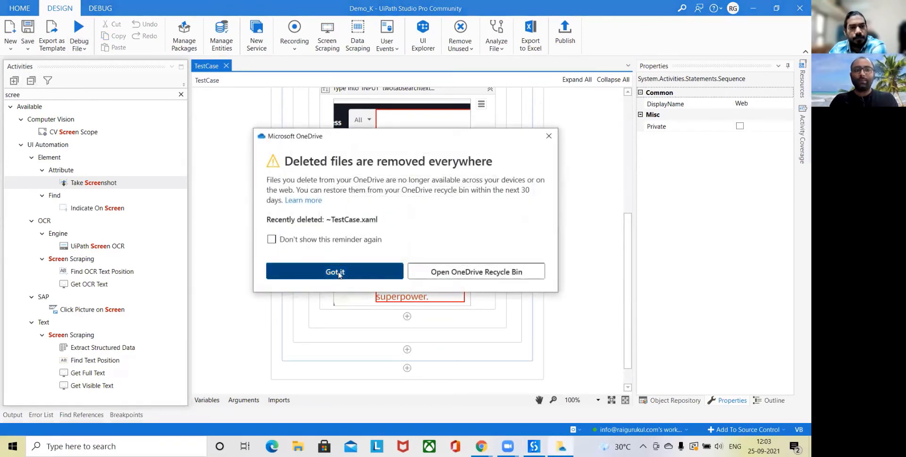
click(338, 273)
Bring up the amazon.in home page in Chrome, minimize it and run the TestCase file without debugging
click(79, 47)
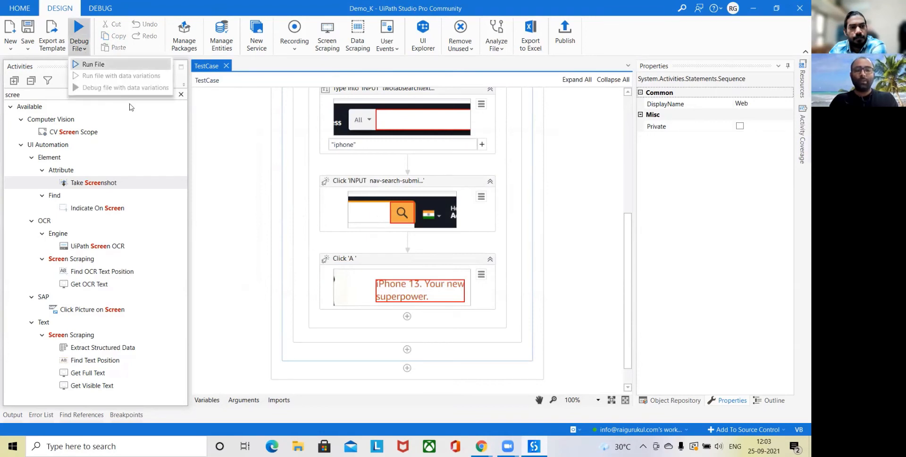
click(491, 446)
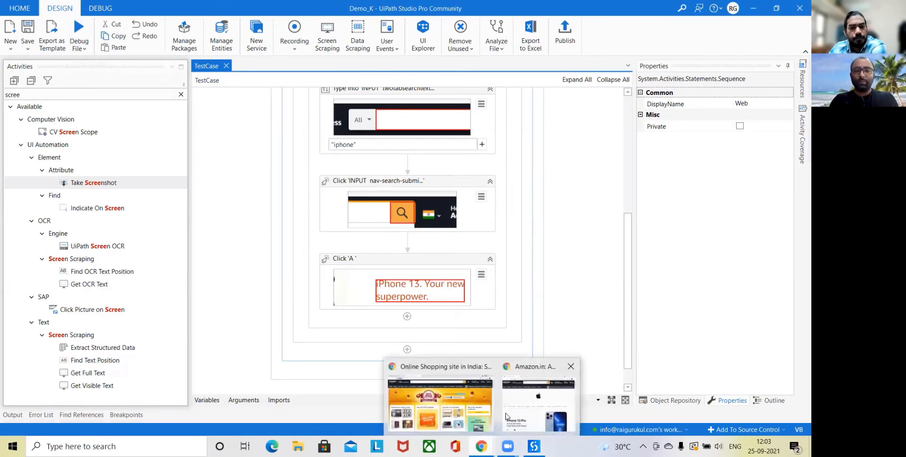
click(460, 411)
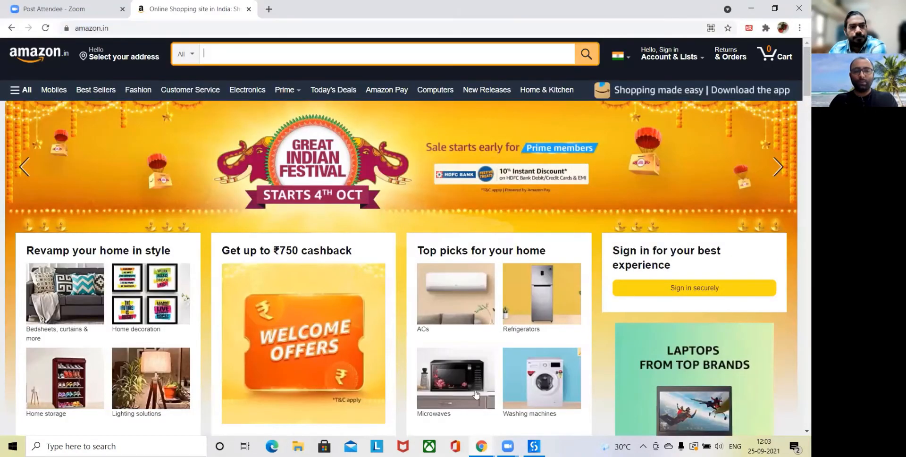
click(481, 446)
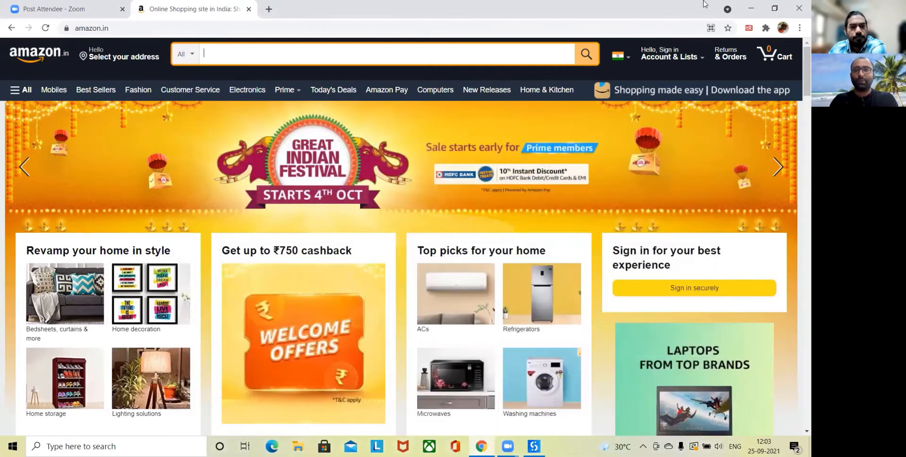
click(751, 8)
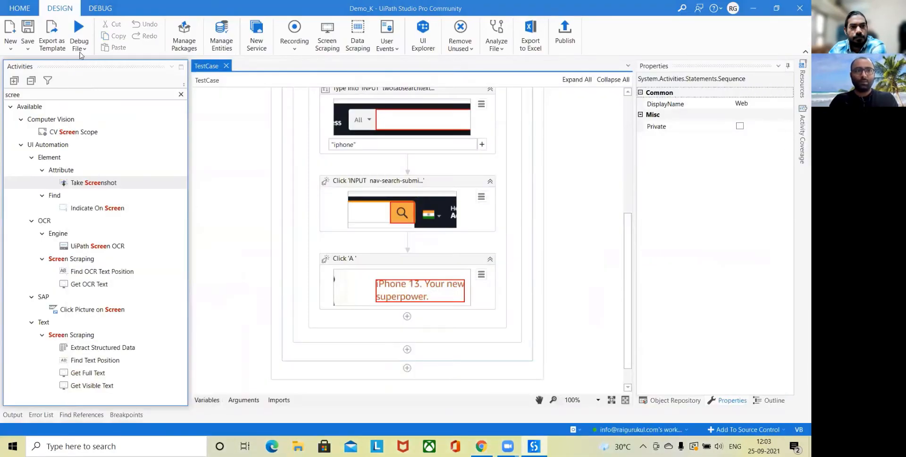
click(80, 49)
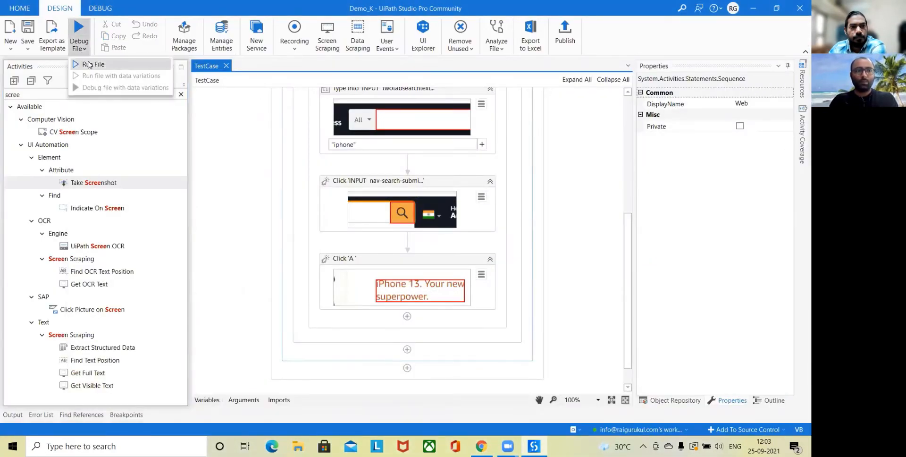
click(90, 64)
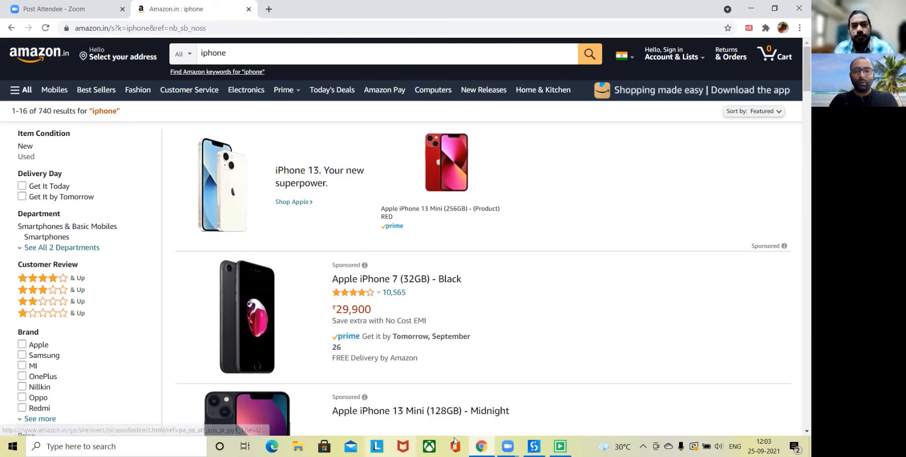
Follow the run in Chrome, return to the TestCase workflow in UiPath Studio and dismiss the execution error dialog
click(560, 447)
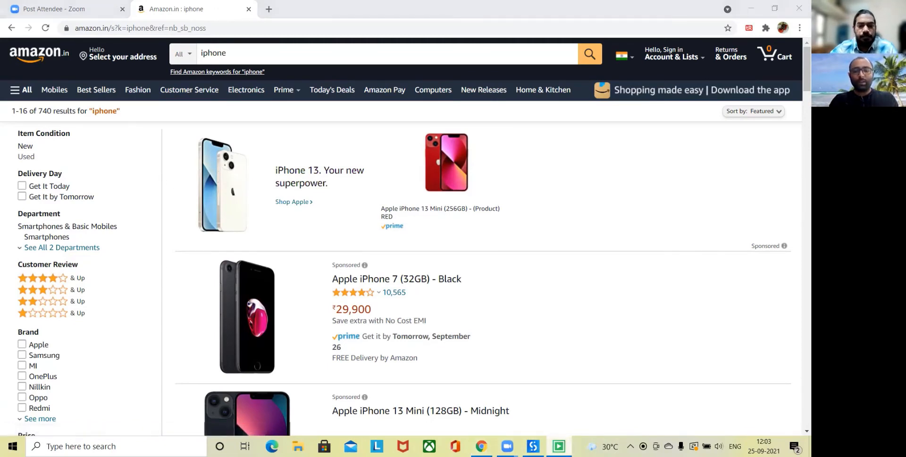
click(560, 446)
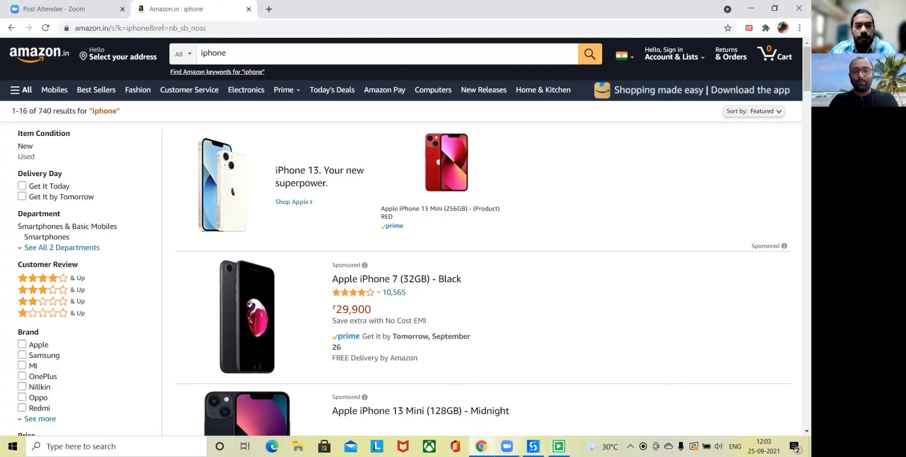
click(491, 444)
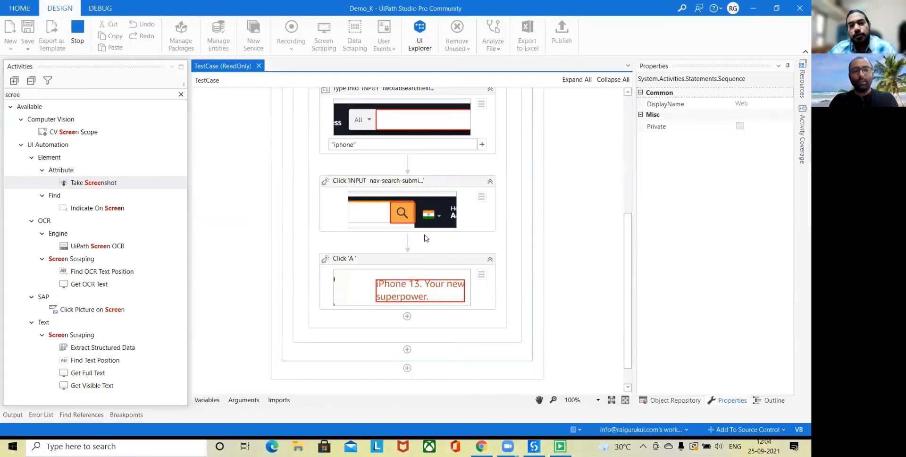
scroll(427, 241, up, 5)
scroll(427, 255, down, 2)
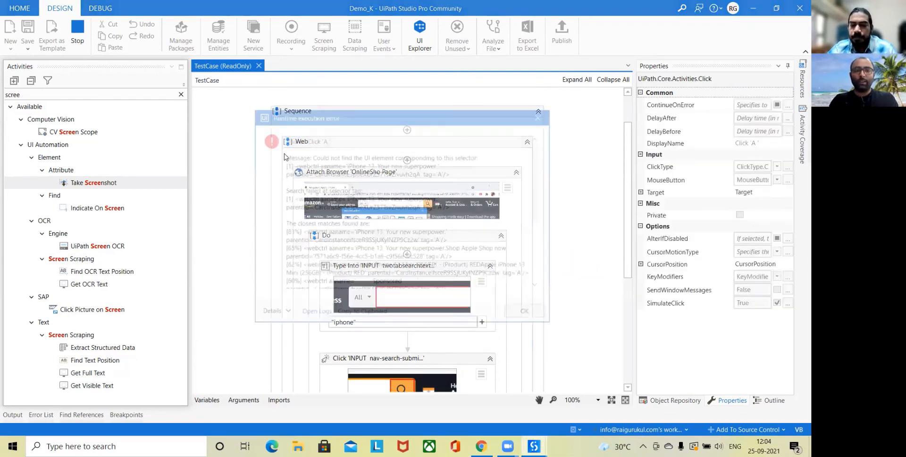
click(529, 314)
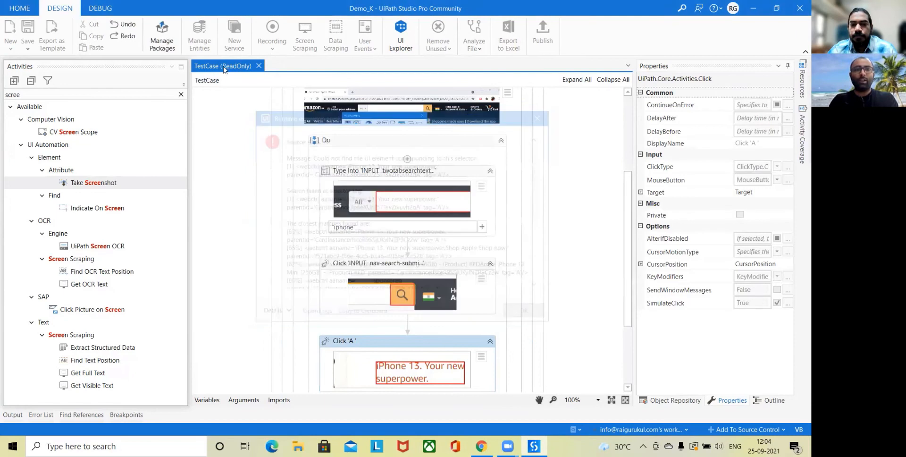
click(295, 45)
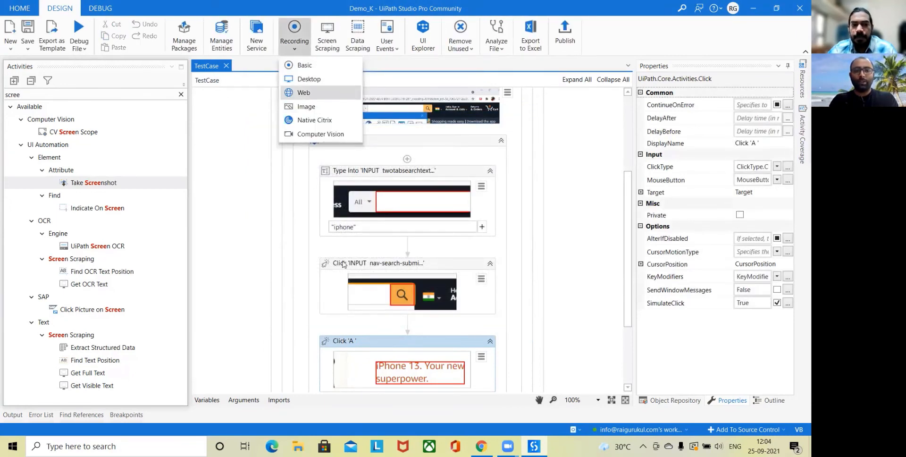
click(316, 94)
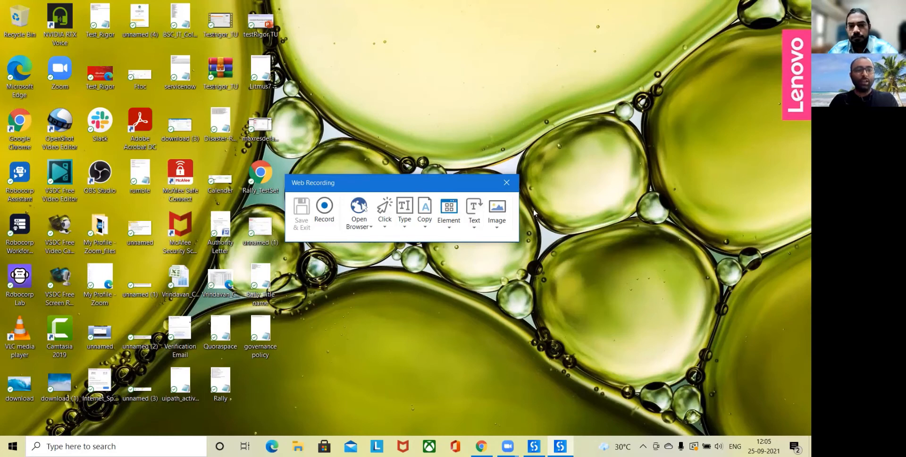
click(507, 182)
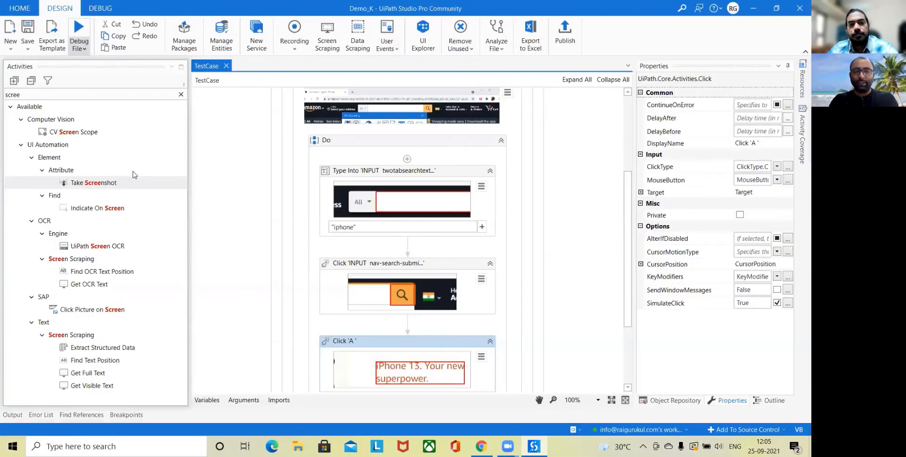
Check the iphone results page in Chrome, minimize it and delete the recorded Web sequence from the TestCase workflow
scroll(252, 136, up, 3)
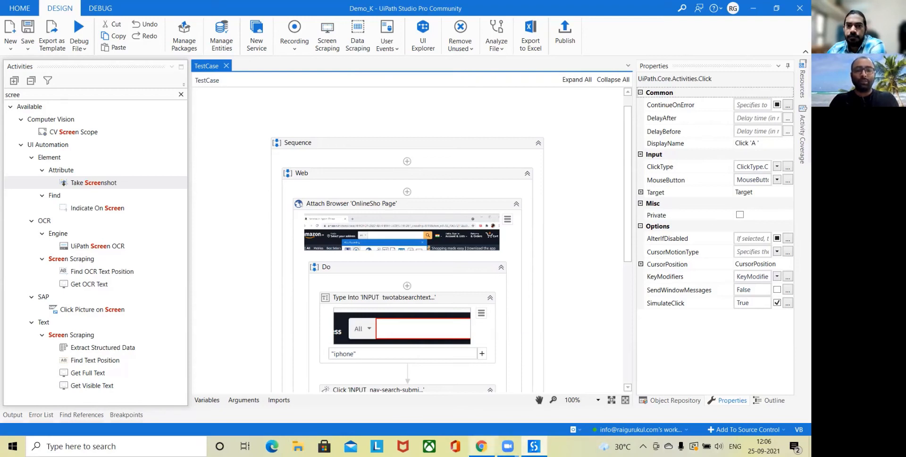
click(481, 446)
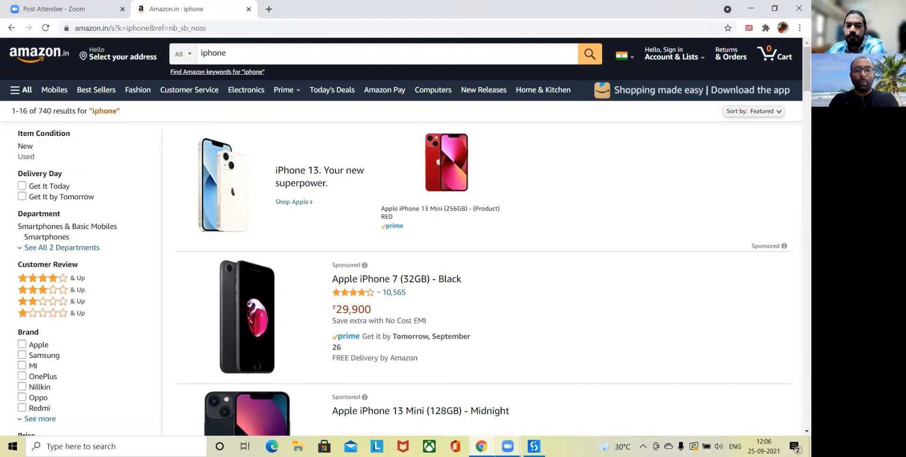
click(533, 446)
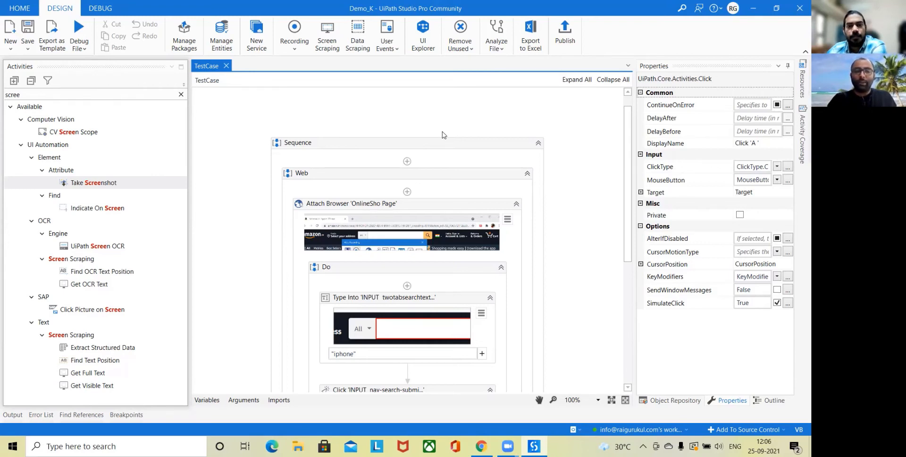
click(481, 446)
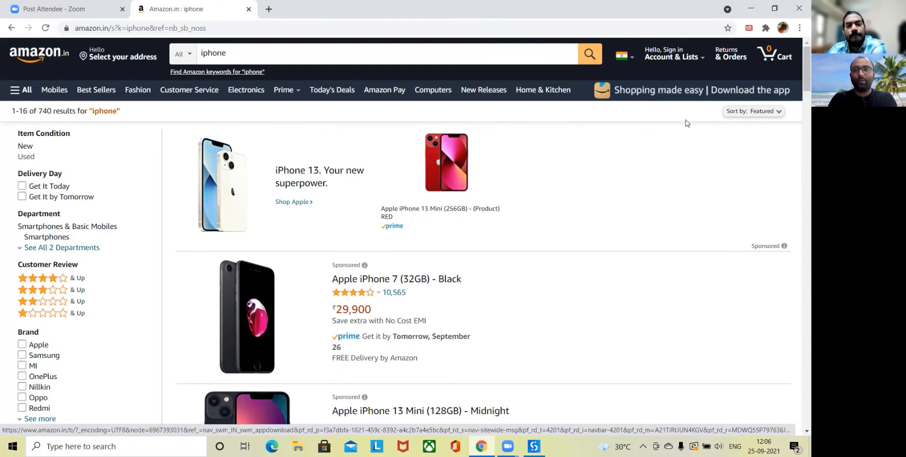
click(753, 14)
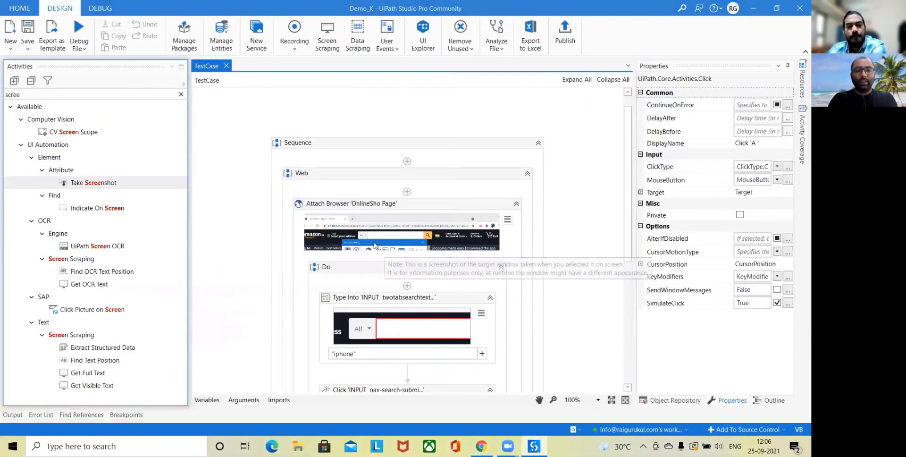
click(457, 177)
key(Delete)
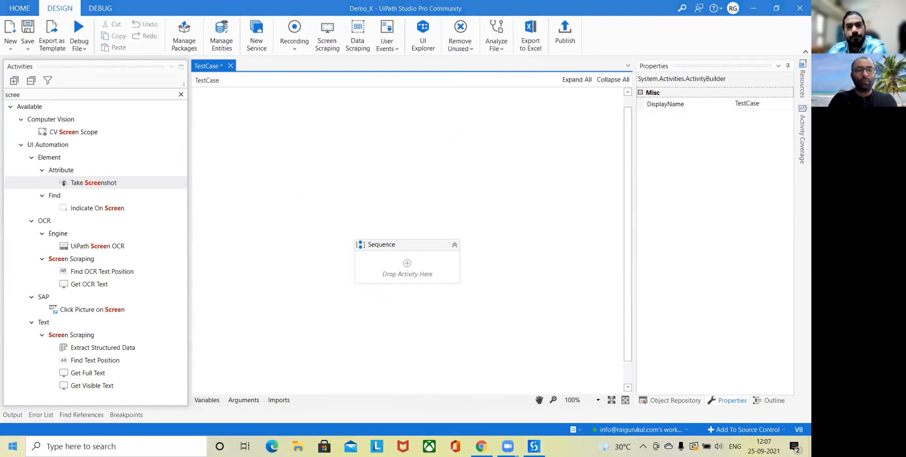
Open an empty Notepad window and launch the Desktop recorder from UiPath Studio
click(13, 446)
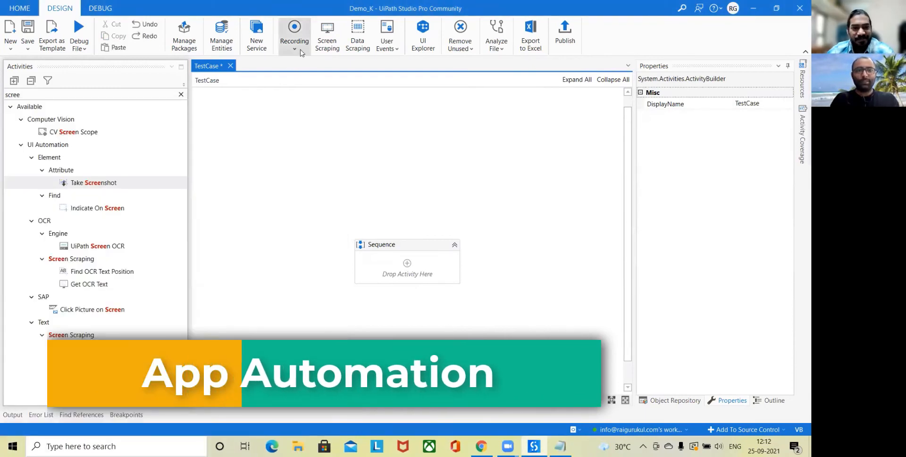
click(295, 36)
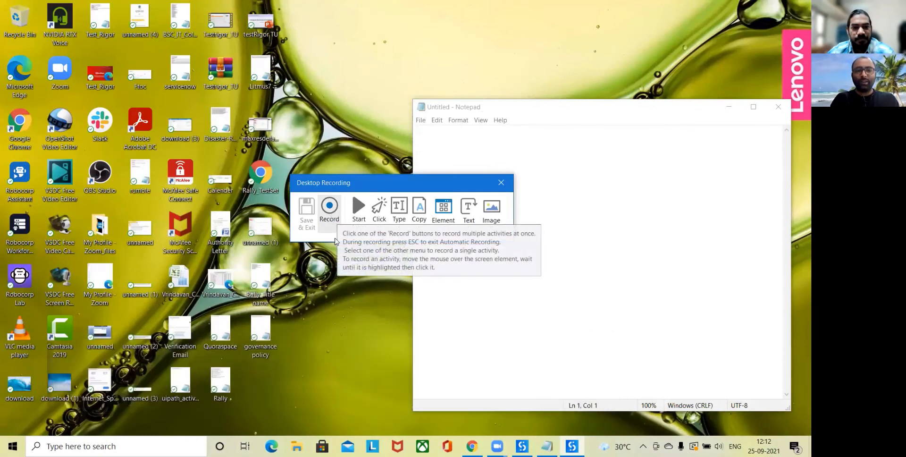
Record entering "This is my recording" in the Notepad text area, end the recording and save it into the TestCase workflow
click(330, 208)
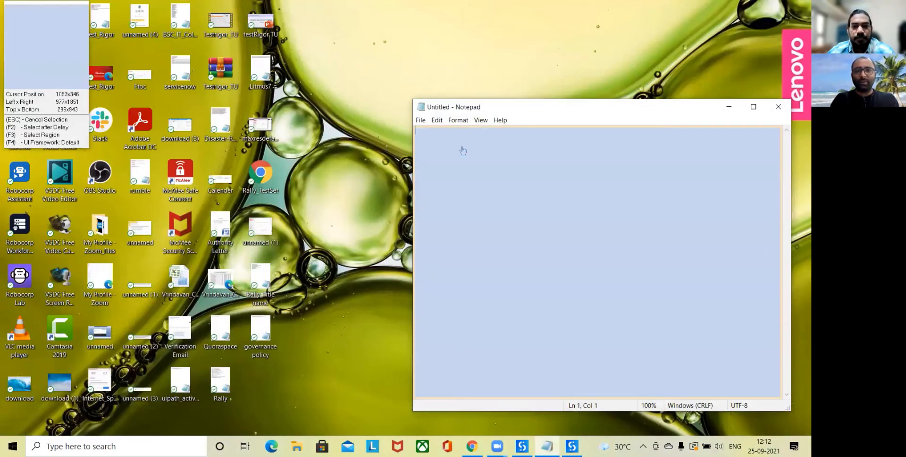
click(462, 149)
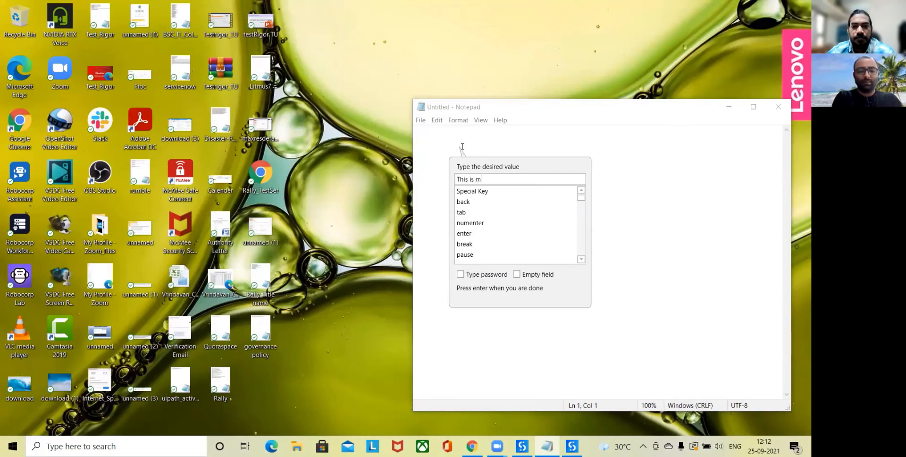
text(This is my recording)
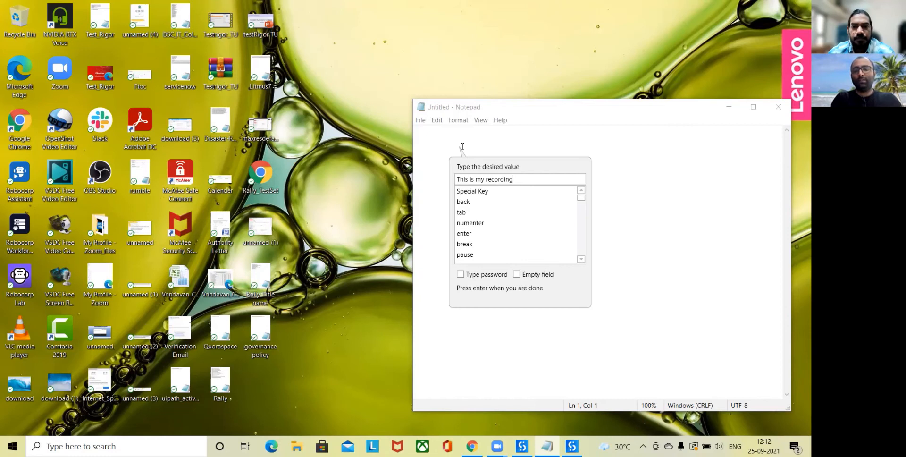
key(Return)
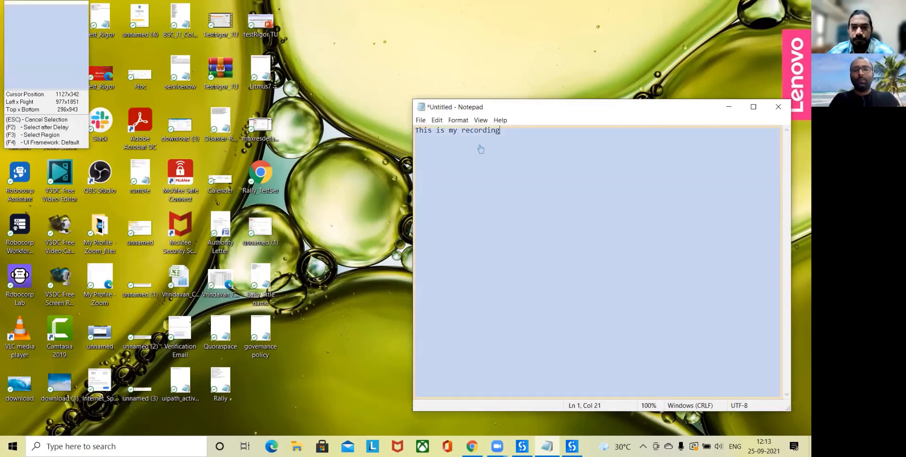
key(Escape)
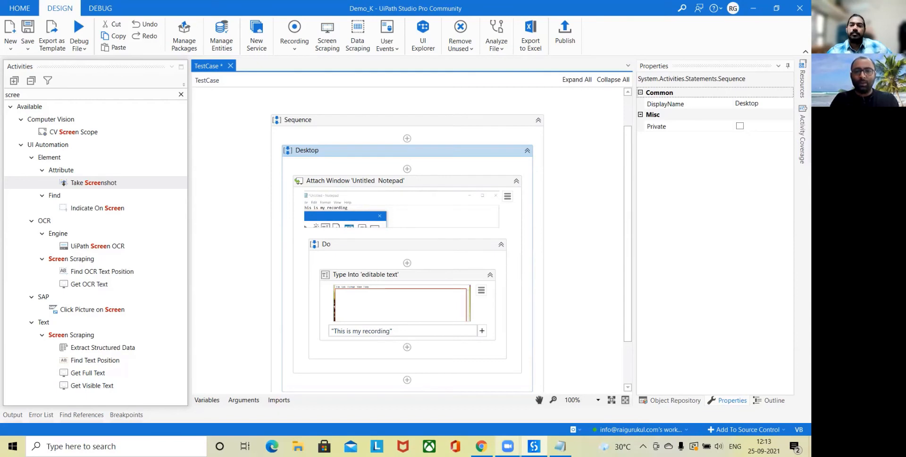
Clear the recorded text from the Notepad window, return to UiPath Studio and save all project files
click(560, 446)
drag(505, 134, 301, 147)
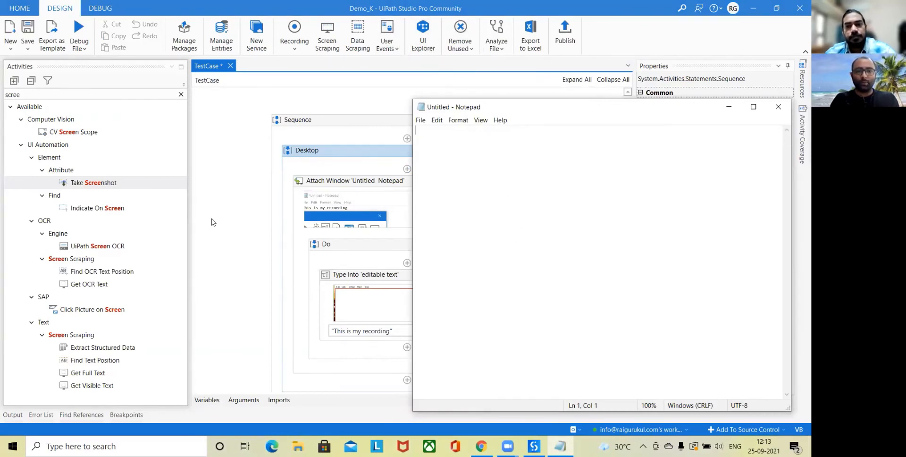
click(258, 183)
click(27, 49)
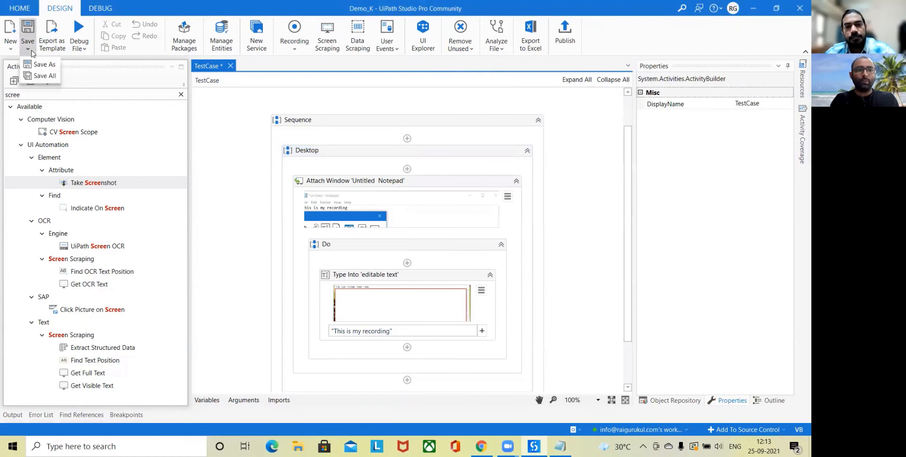
click(45, 76)
Run the TestCase file, dismissing the OneDrive deleted-files reminder, and minimize the Notepad window after the run
click(78, 45)
click(93, 64)
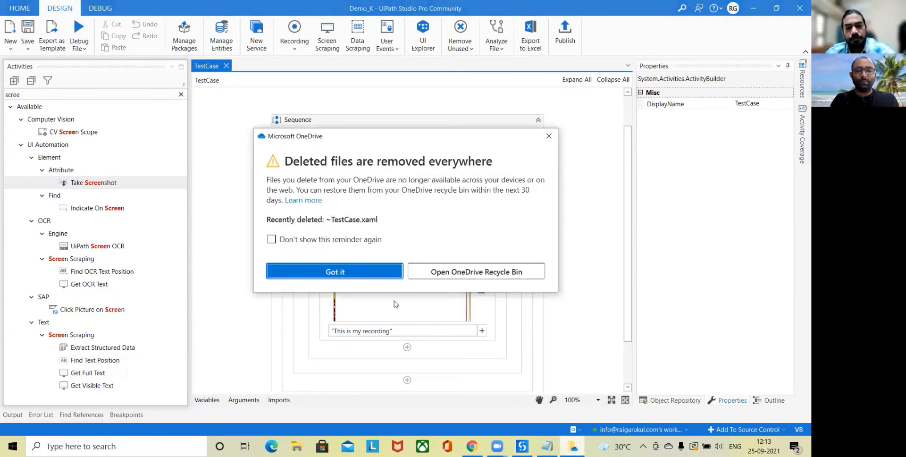
click(345, 270)
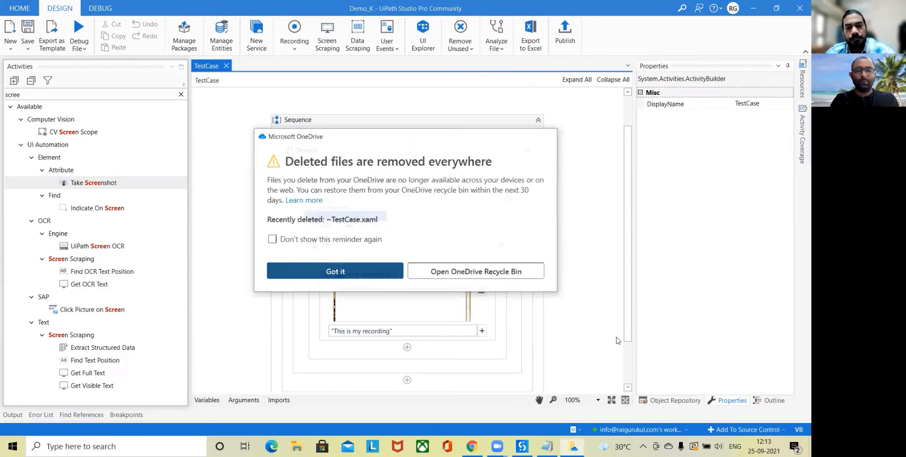
click(78, 45)
click(87, 67)
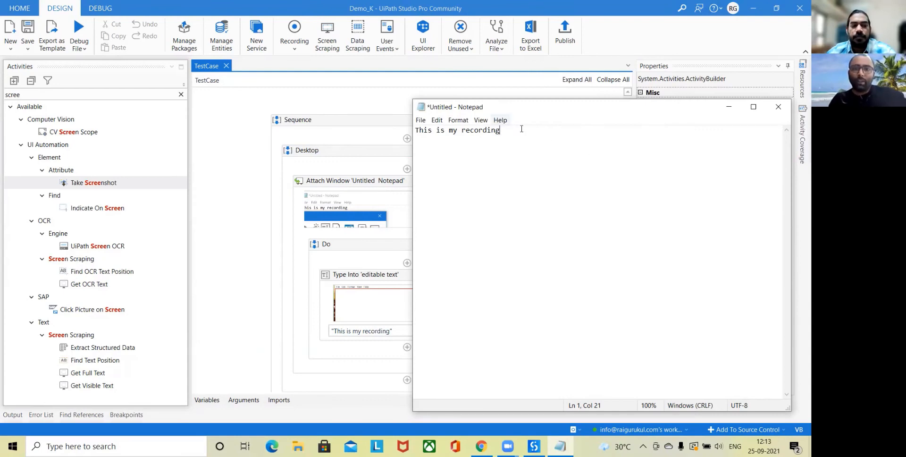
click(729, 107)
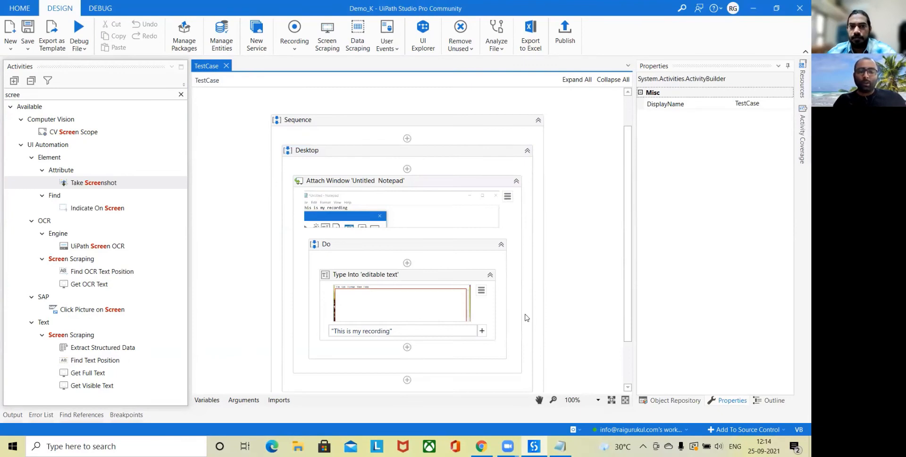
Try to publish the Demo_K project and dismiss the error dialog
click(563, 41)
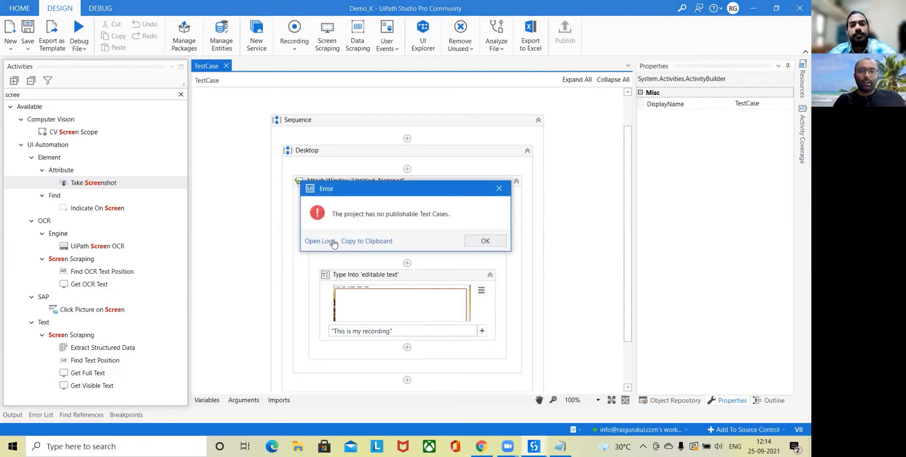
click(481, 242)
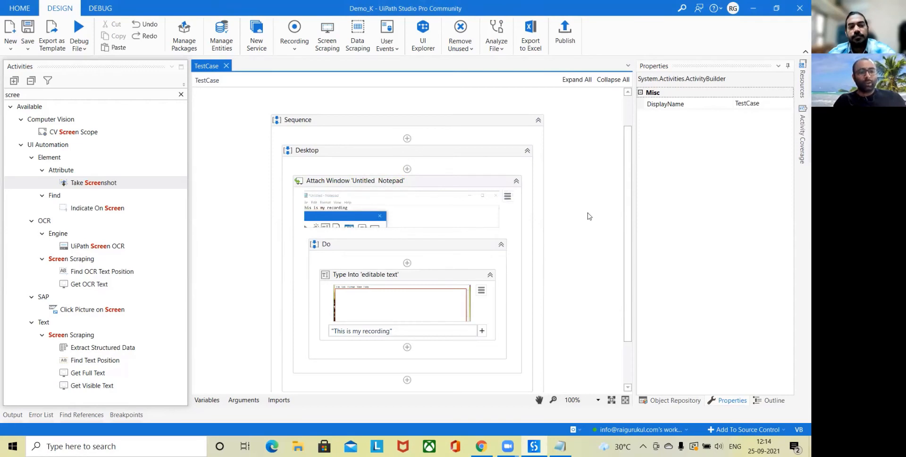